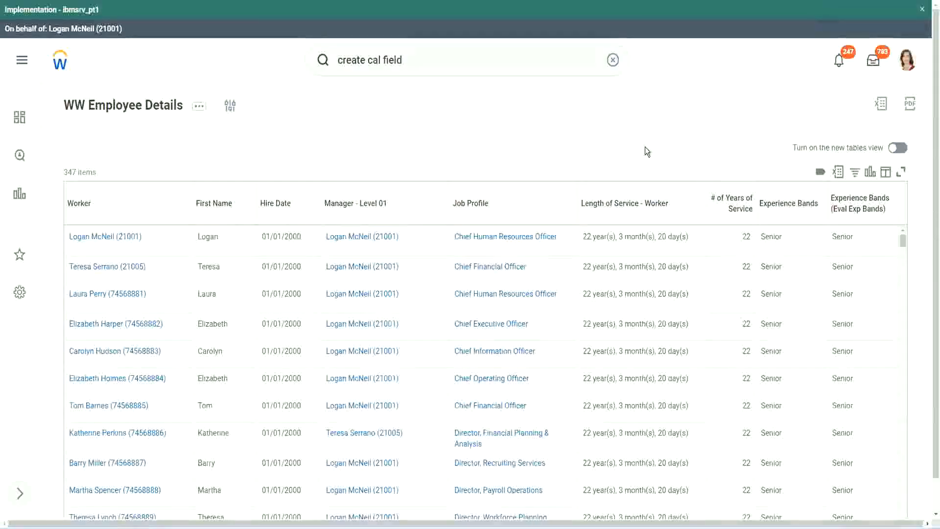
left_click(814, 231)
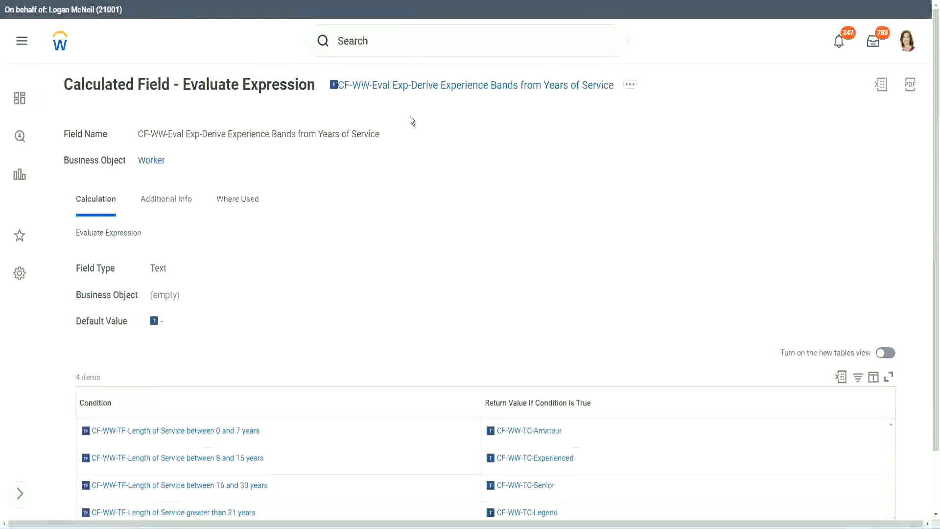
right_click(411, 87)
left_click(429, 144)
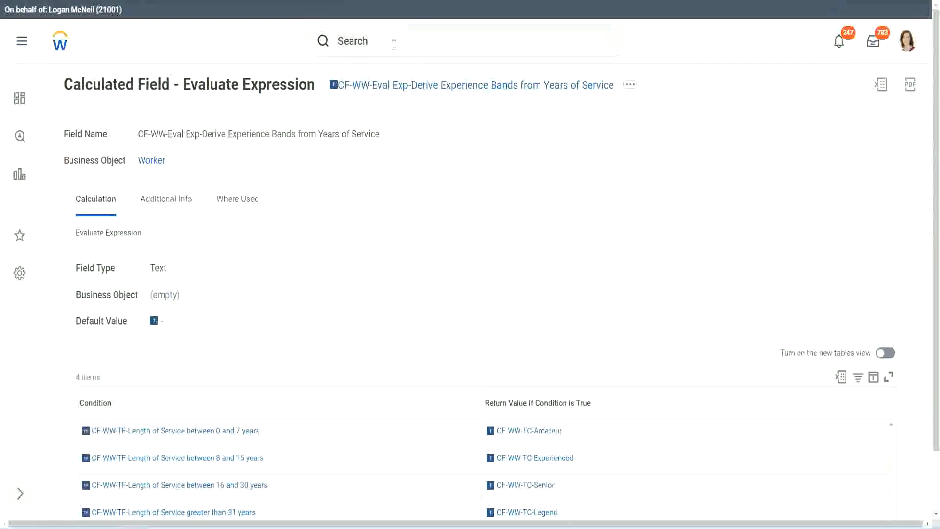
left_click(394, 44)
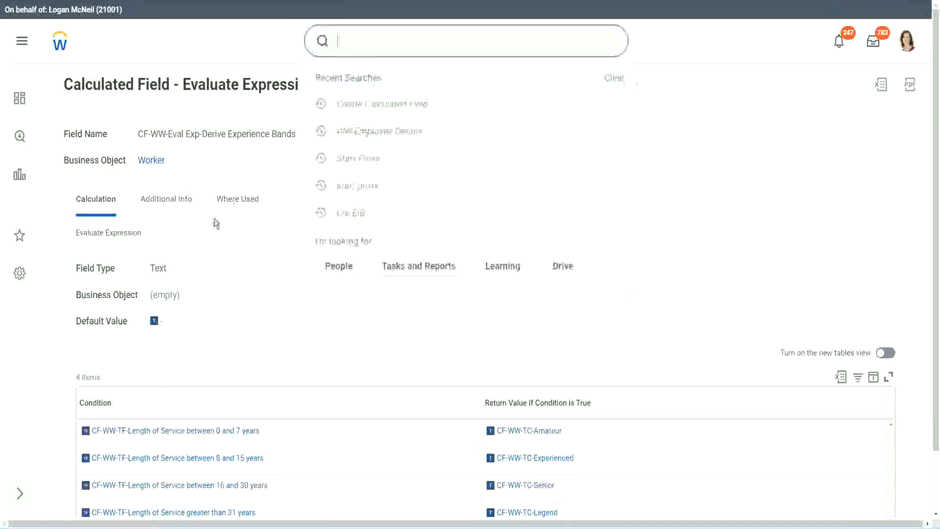
left_click(666, 114)
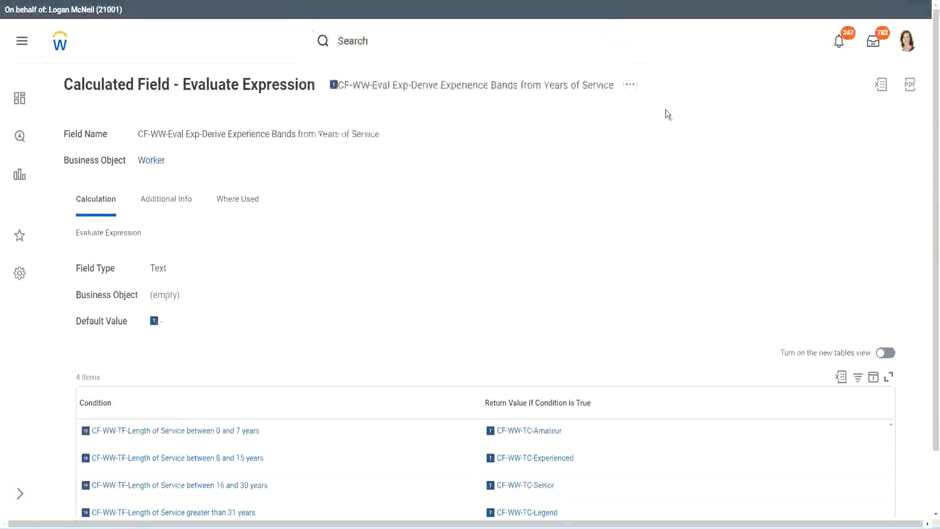
Search for "create calc field" and open the Create Calculated Field task
left_click(372, 36)
type("cre")
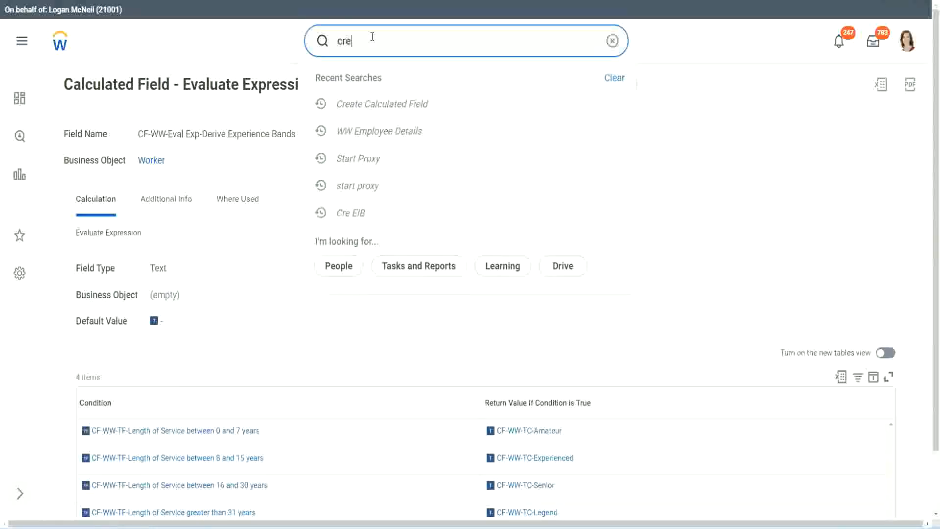
type("ate calc field")
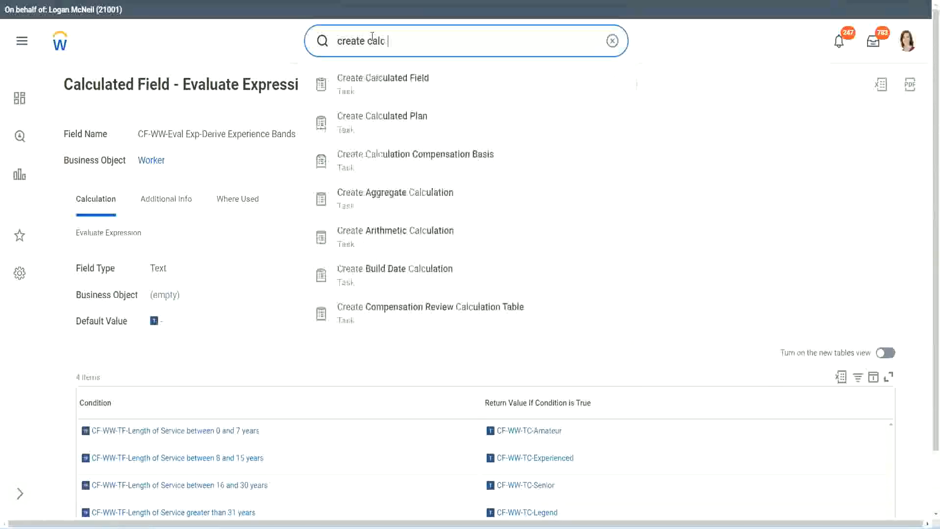
left_click(392, 91)
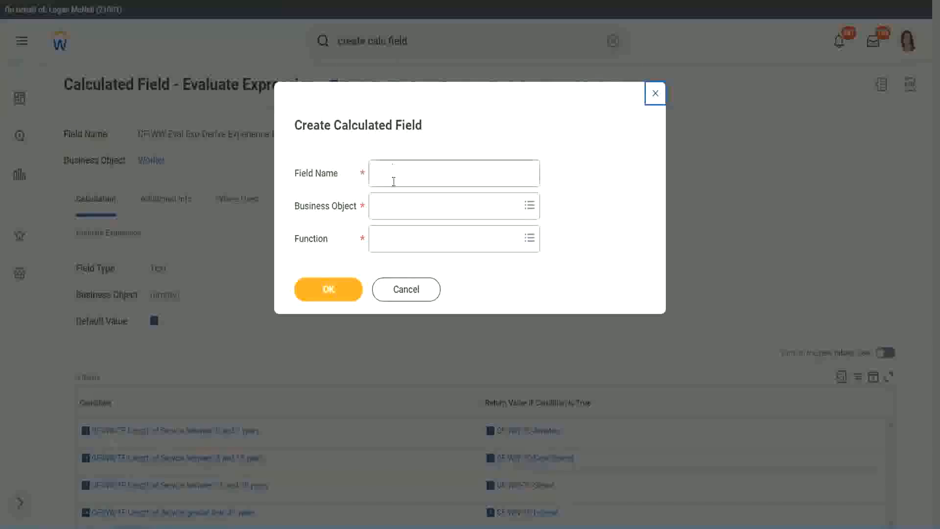
Name the new calculated field "CF-WW-LRB-Identify Experience Bands from years of Service"
left_click(394, 180)
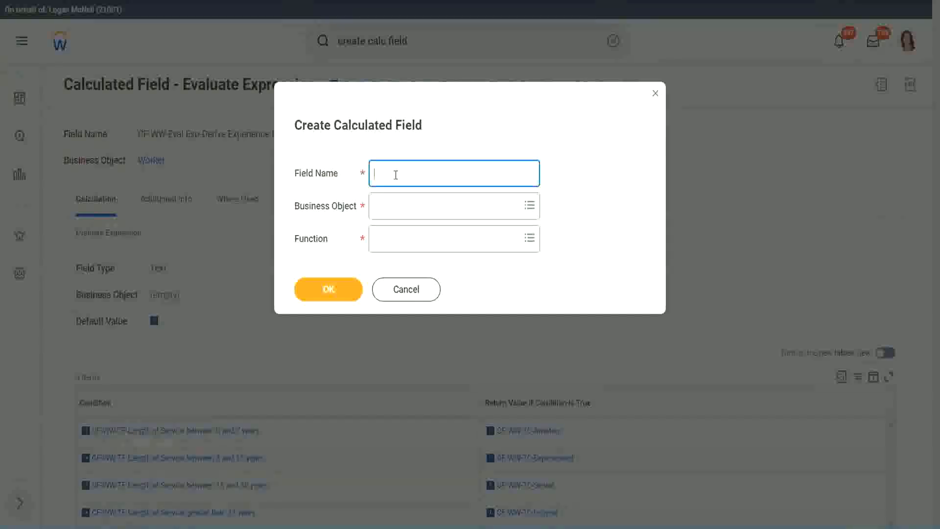
type("CF-WW-LRB-Identify Exe")
key("BackSpace")
type("periende")
key("BackSpace")
key("BackSpace")
type("ce ")
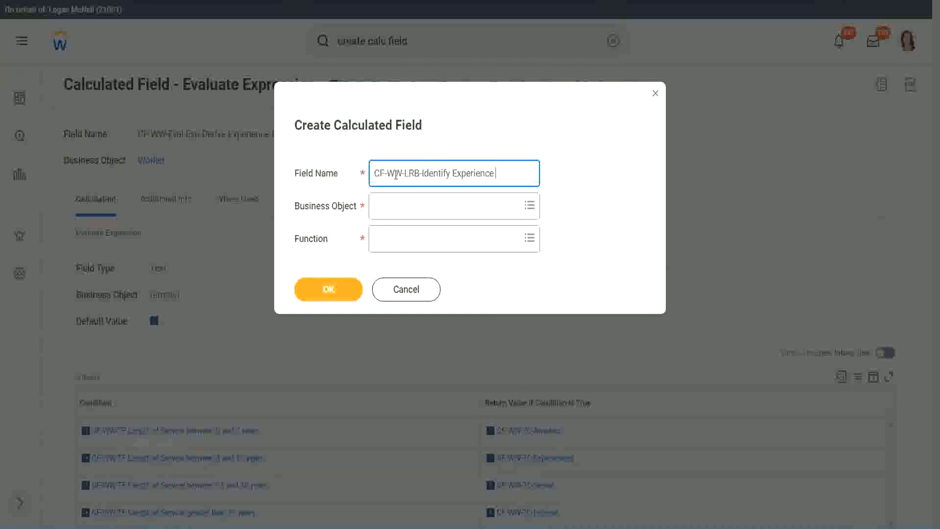
type("Bands from")
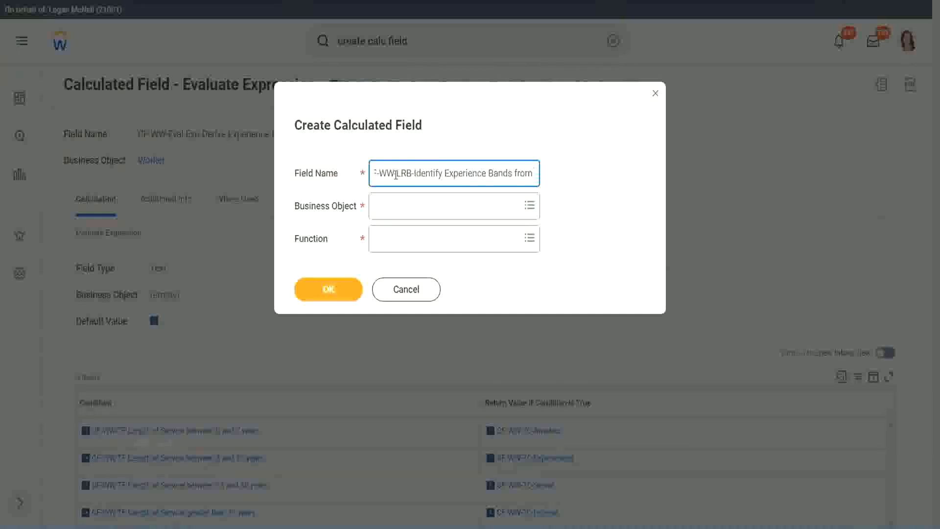
type(" years of Service")
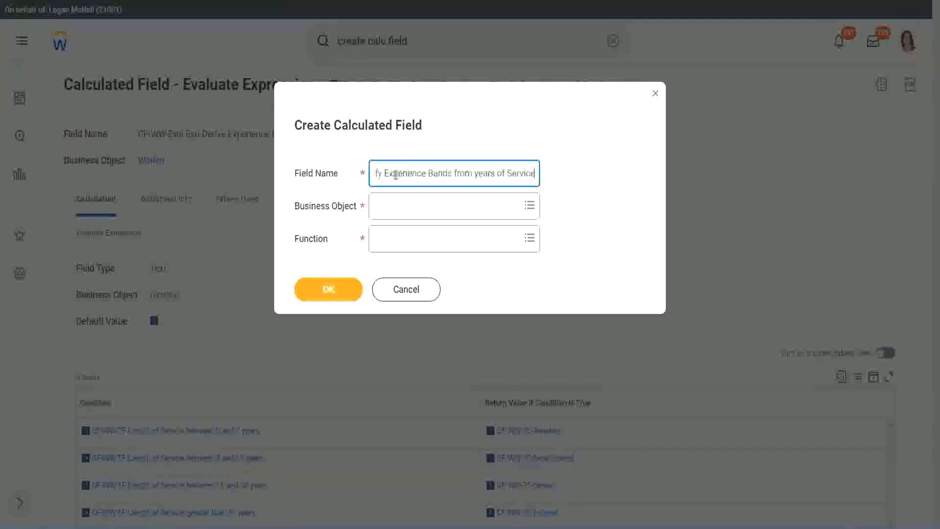
Set the business object to Worker and the function to Lookup Range Band, and proceed to the field's definition
key("Tab")
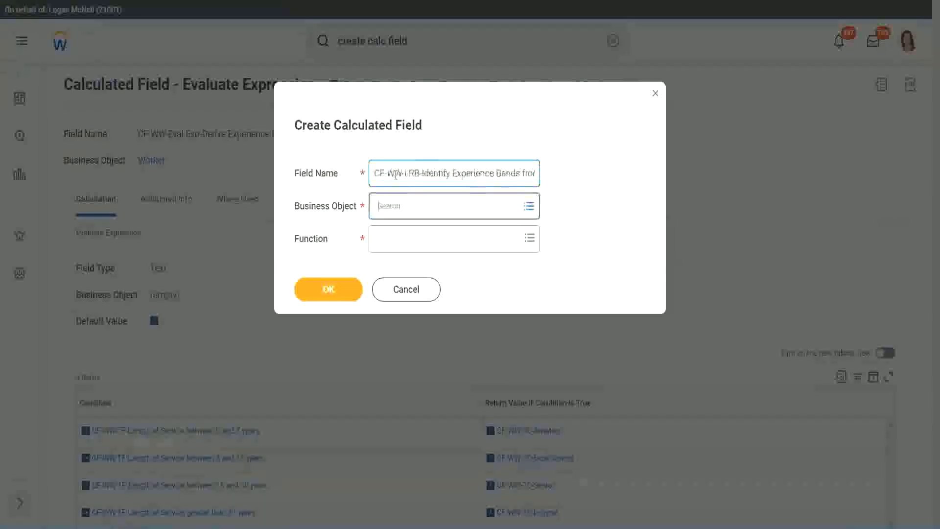
type("wor")
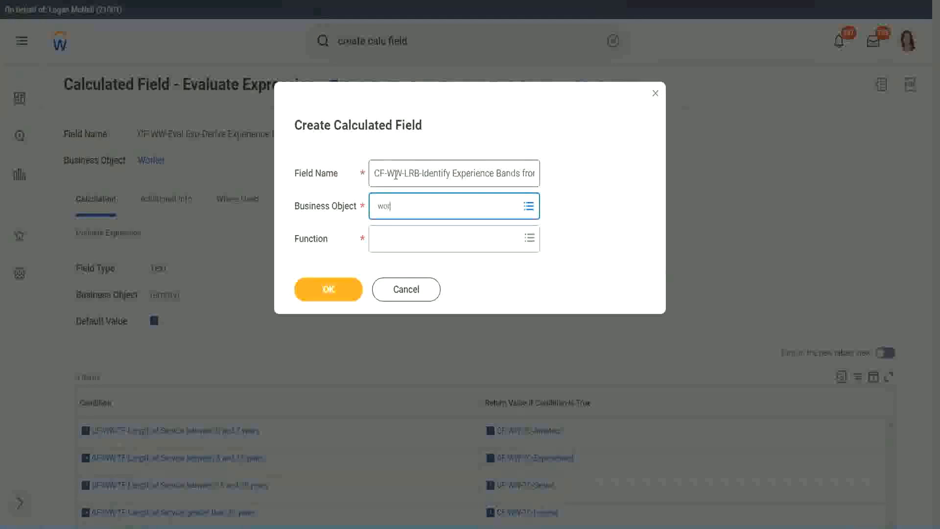
type("ker")
key("Return")
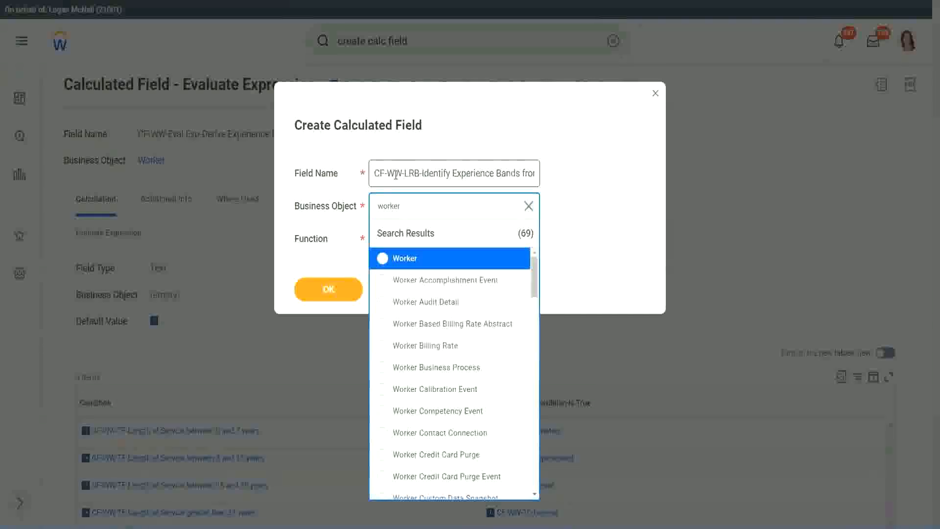
key("Return")
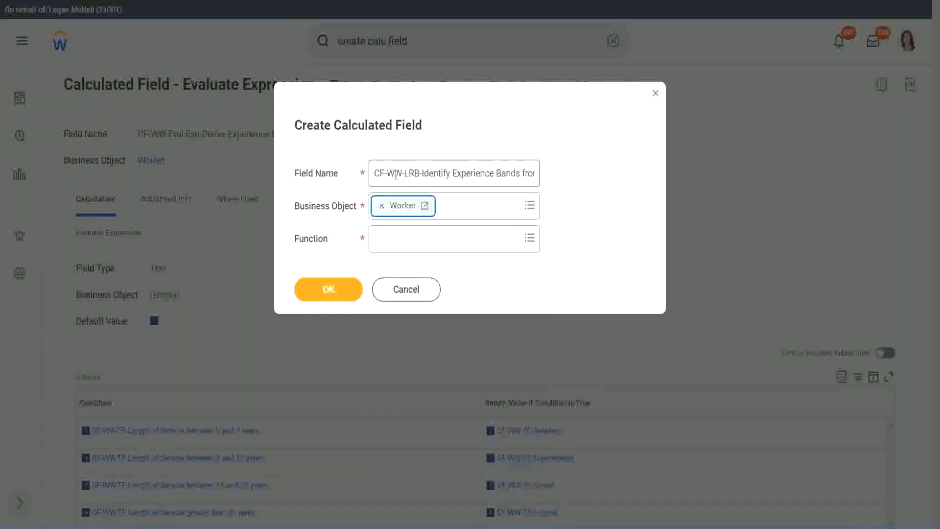
key("Tab")
type("lrb")
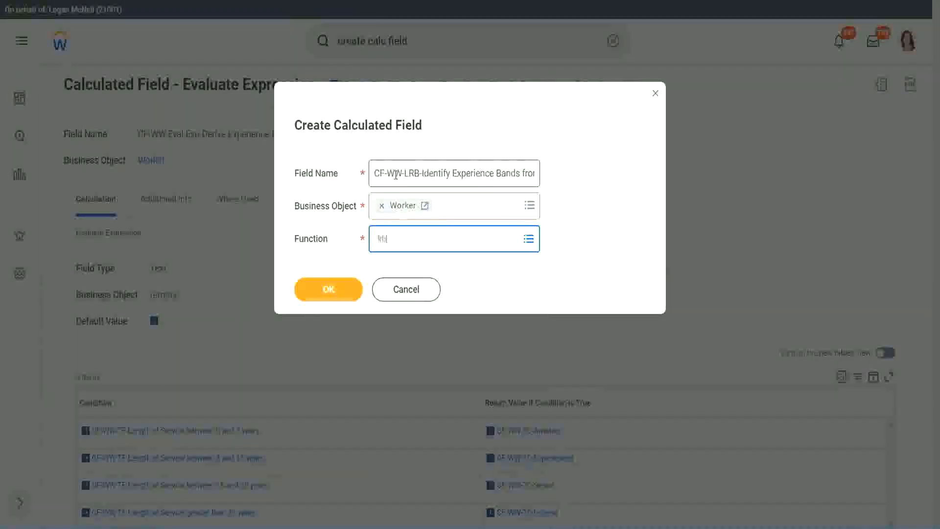
key("Return")
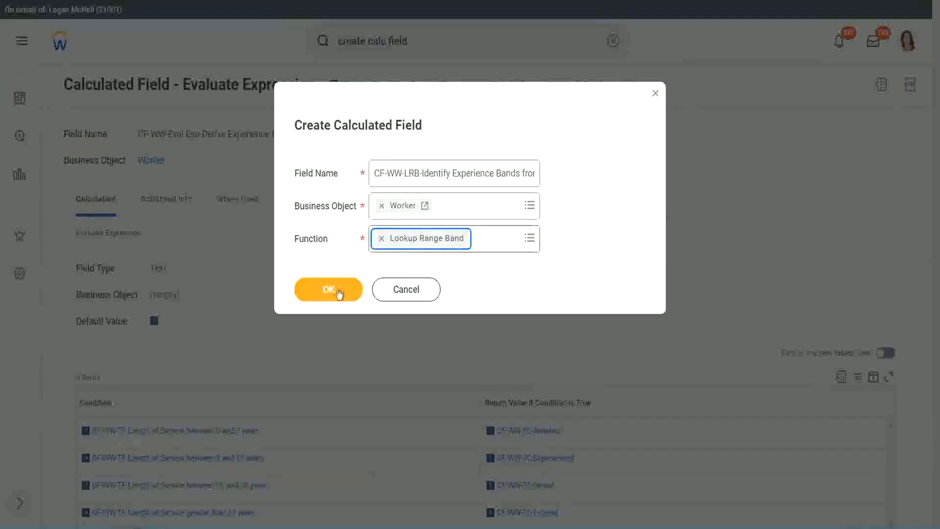
left_click(336, 290)
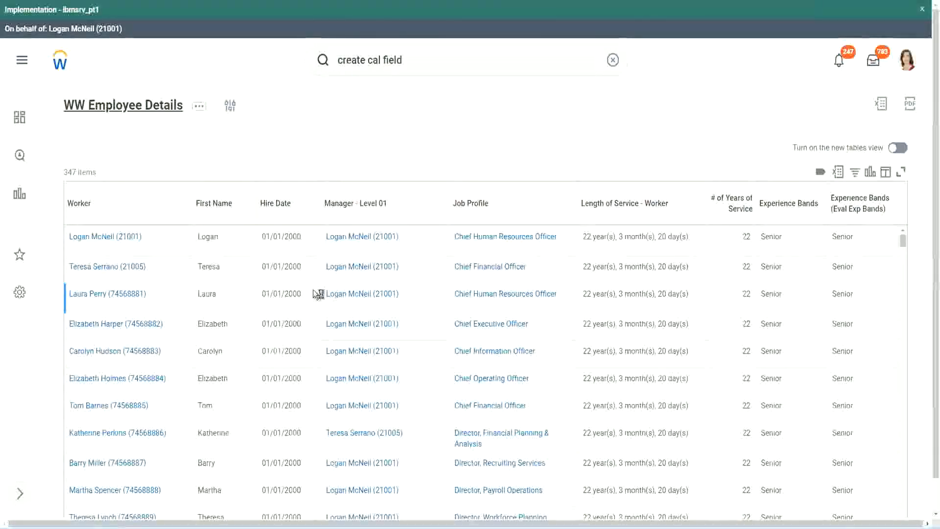
Copy the name CF-WW-Convert Text To Number-Number of Years from Length of Service from the WW Employee Details columns and use it as the source field
scroll(310, 321, "down", 6)
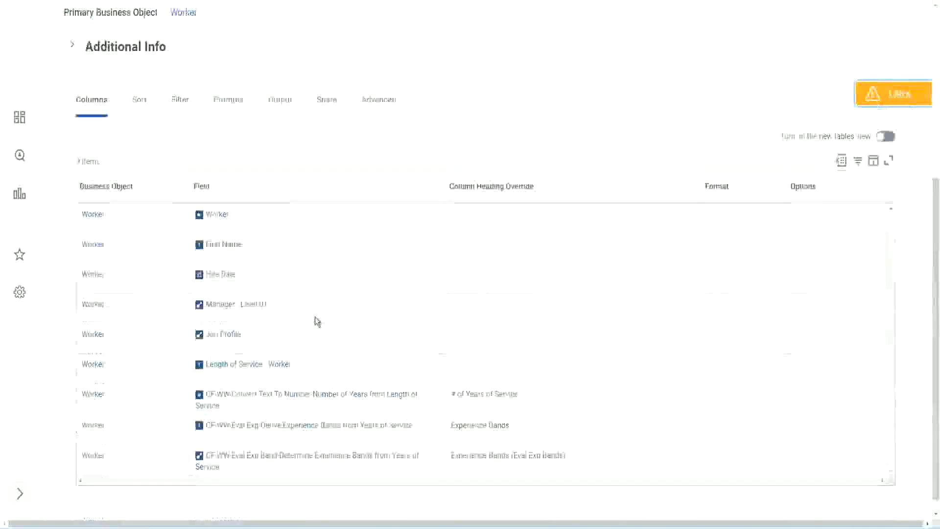
right_click(296, 381)
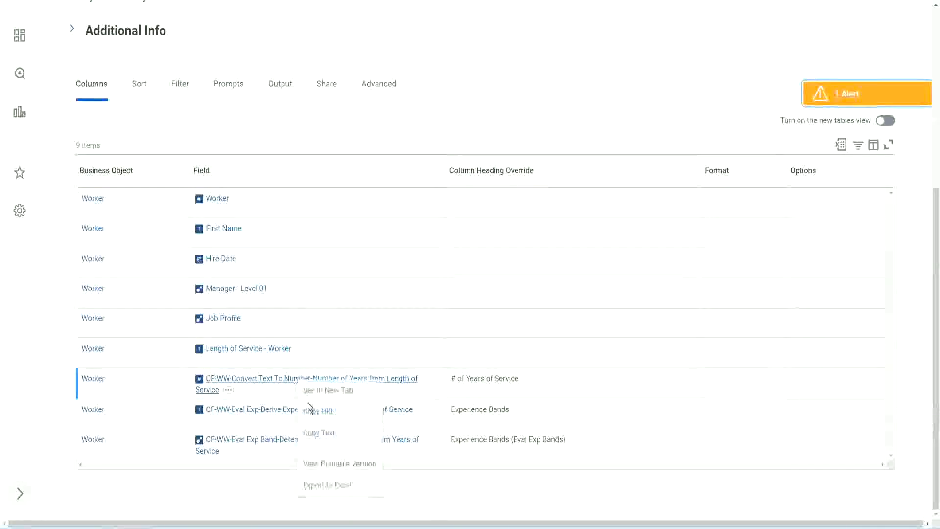
left_click(324, 434)
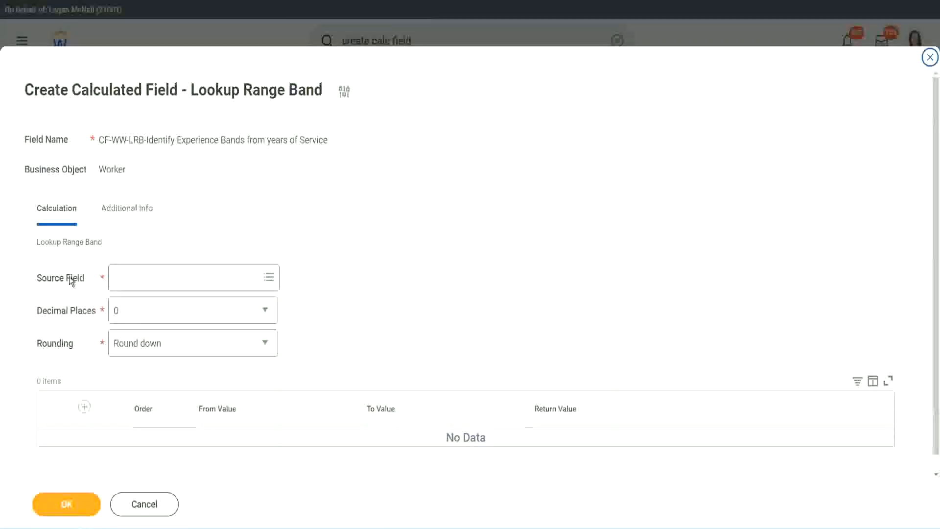
left_click(147, 279)
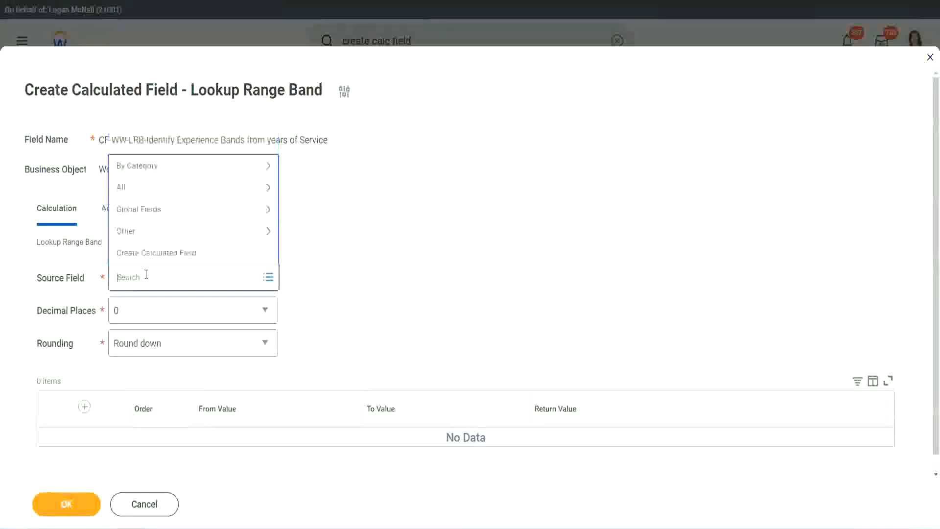
key("ctrl+v")
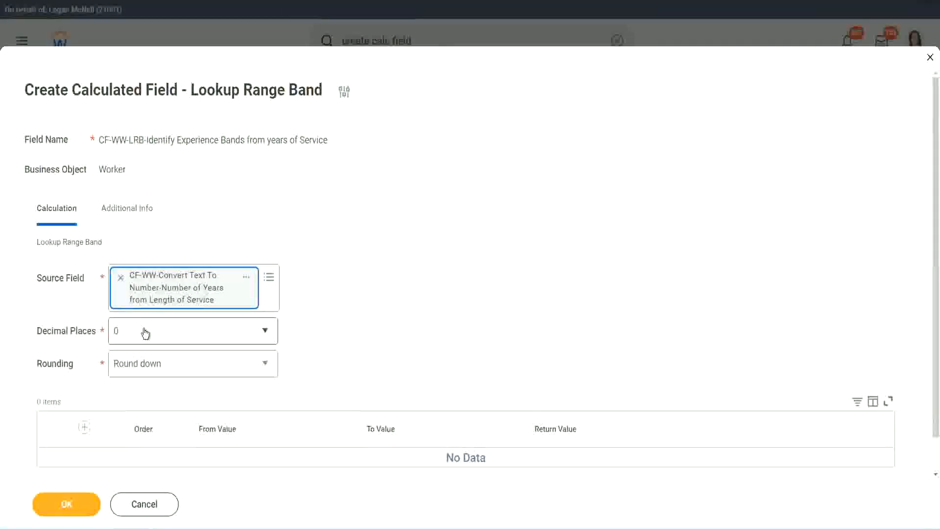
Check the decimal places options, leaving 0 selected, and set the rounding to Round
left_click(183, 336)
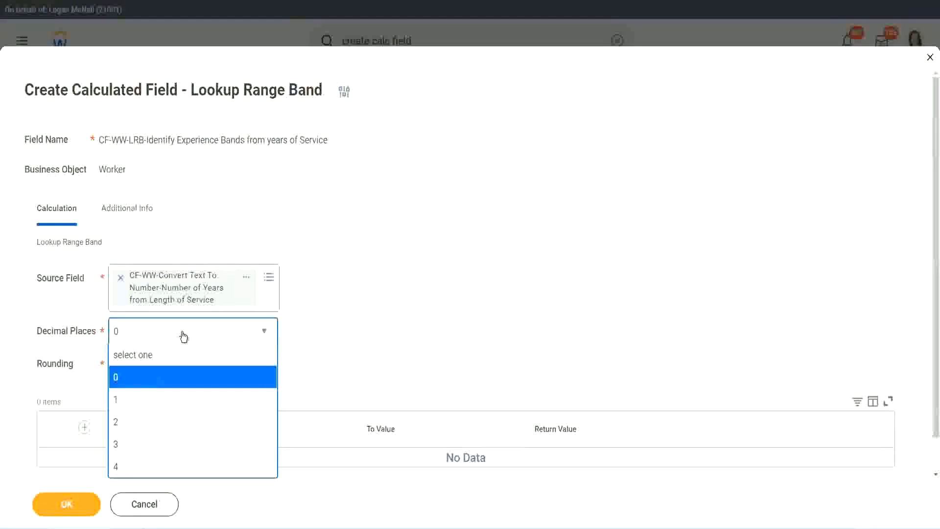
left_click(366, 321)
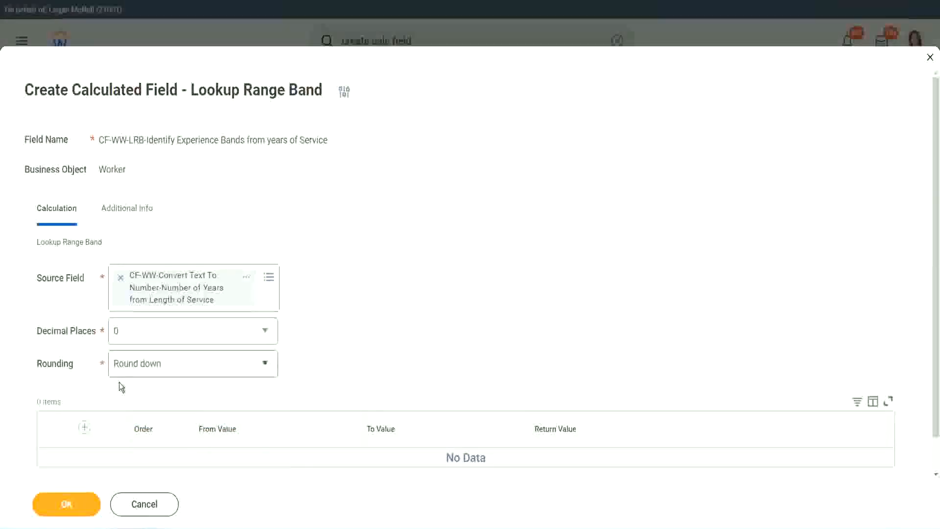
left_click(151, 367)
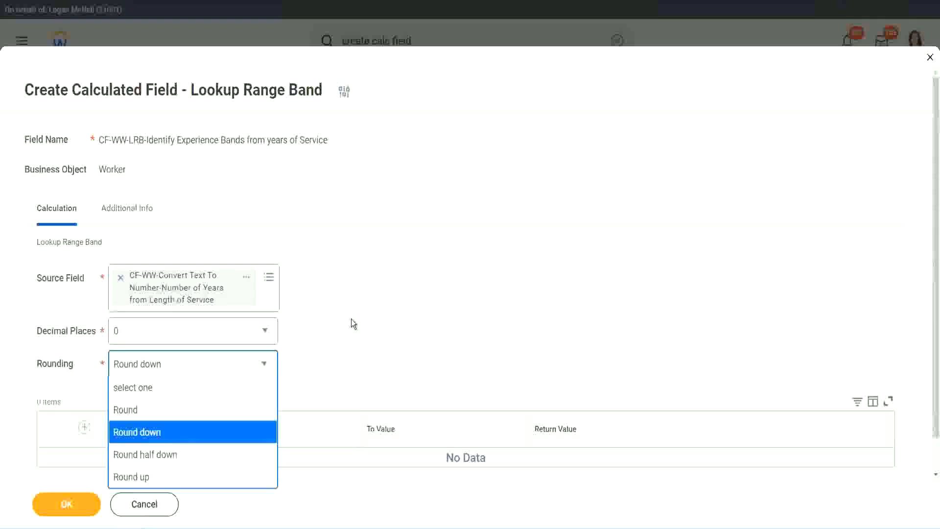
left_click(330, 361)
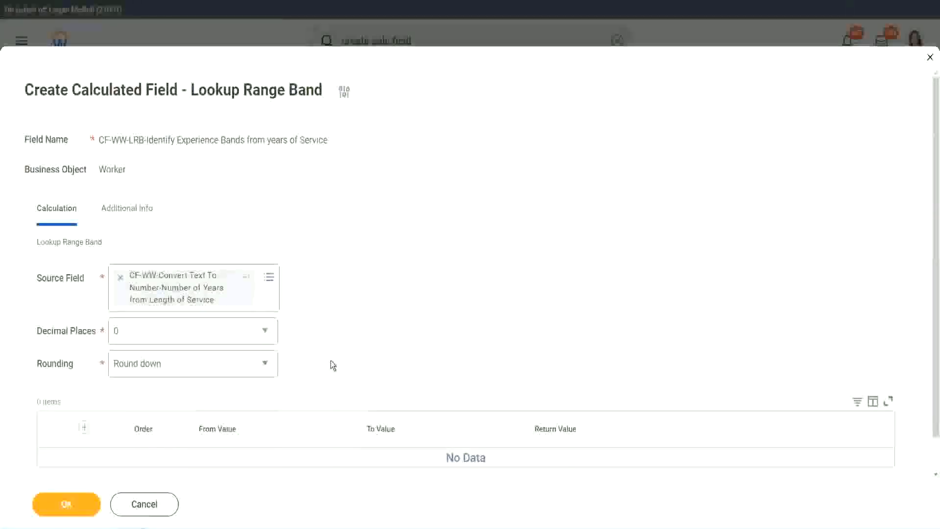
left_click(161, 368)
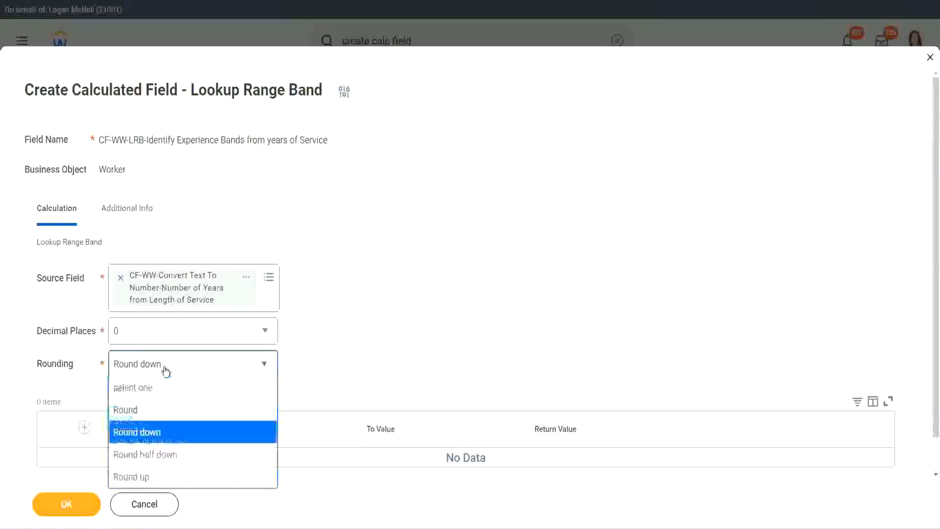
left_click(156, 415)
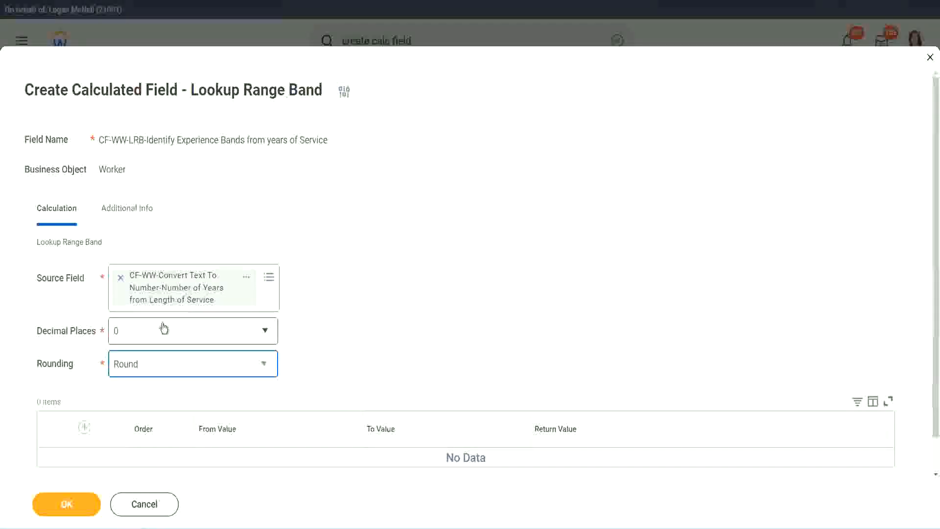
Add the first range band from 0 to 7 with the return value "Amateur"
left_click(86, 428)
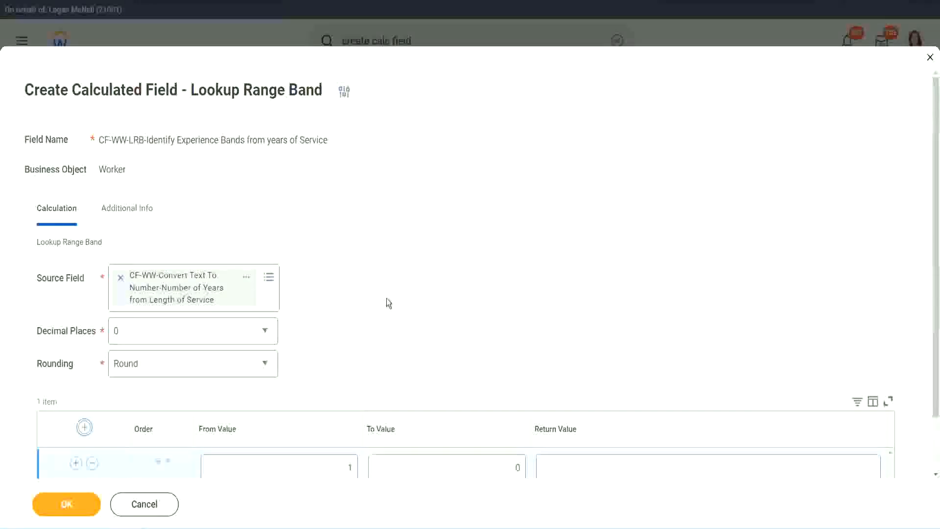
scroll(393, 300, "down", 2)
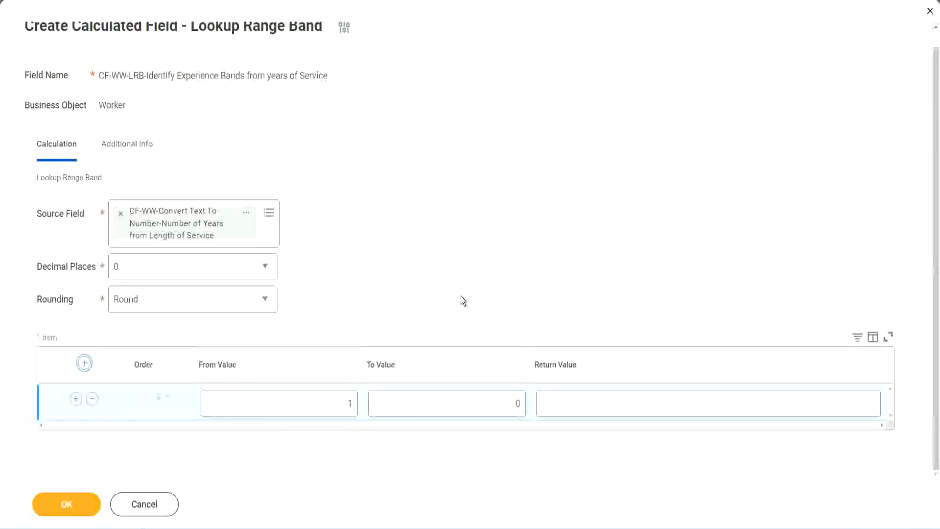
left_click(343, 407)
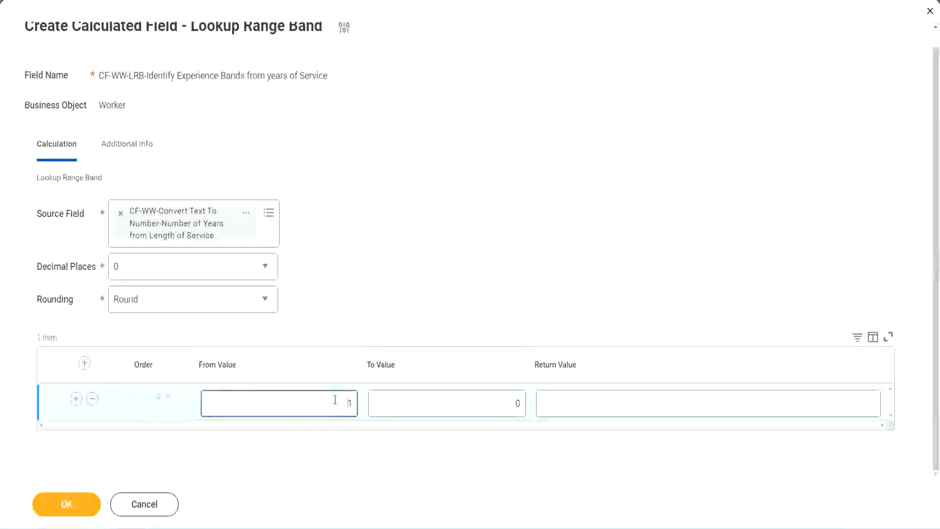
type("0")
key("Tab")
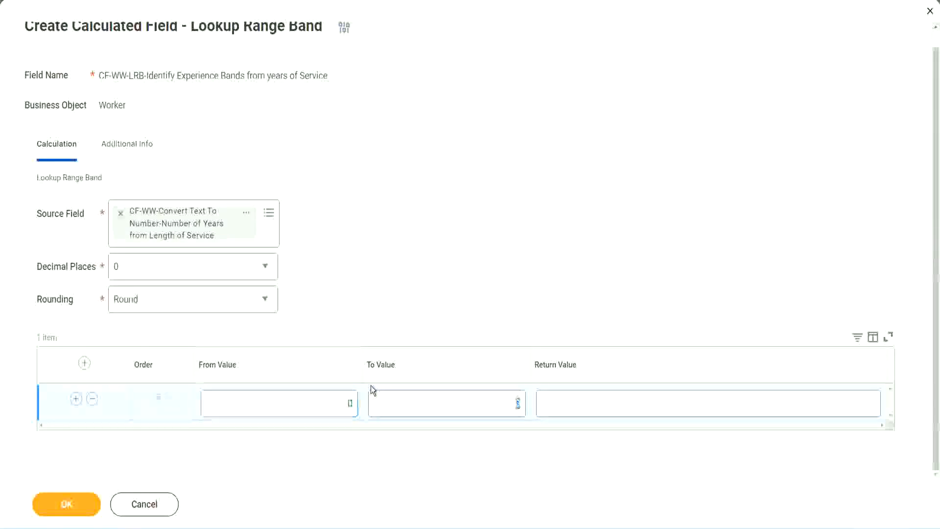
type("7")
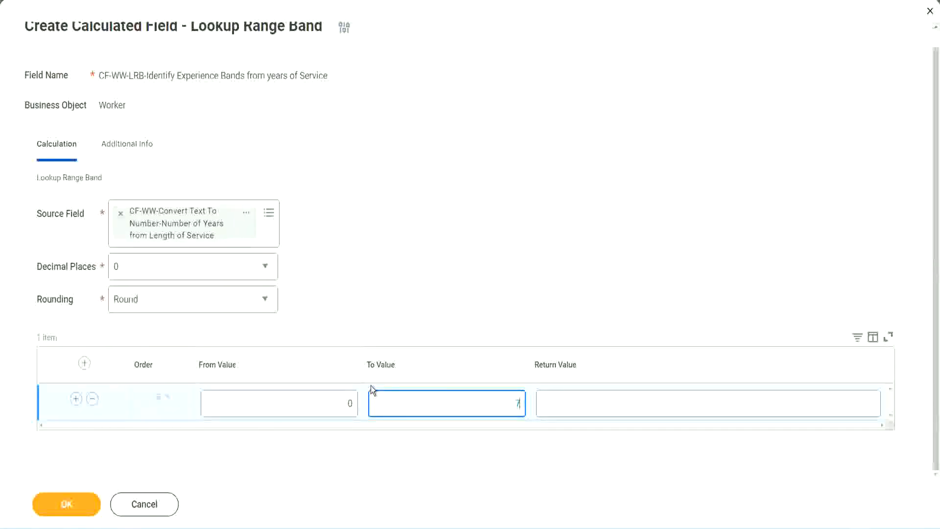
key("Tab")
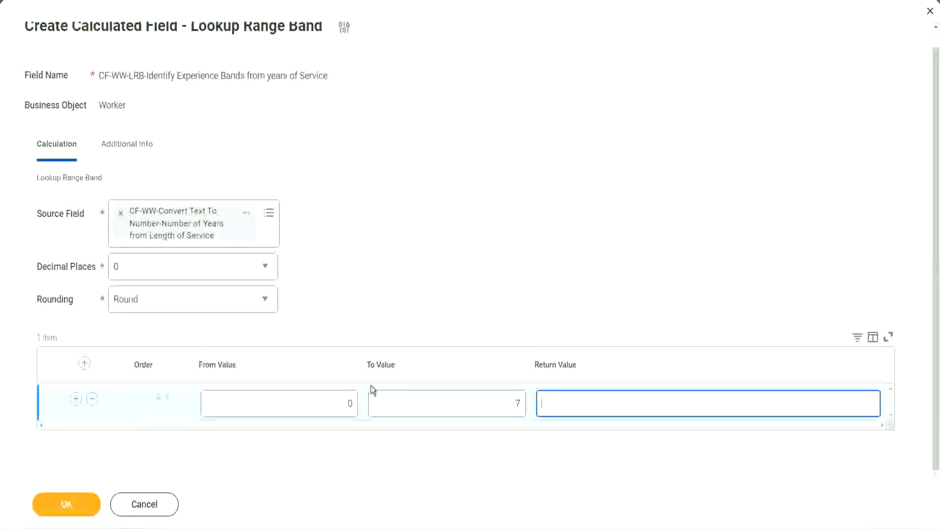
type("Amateur")
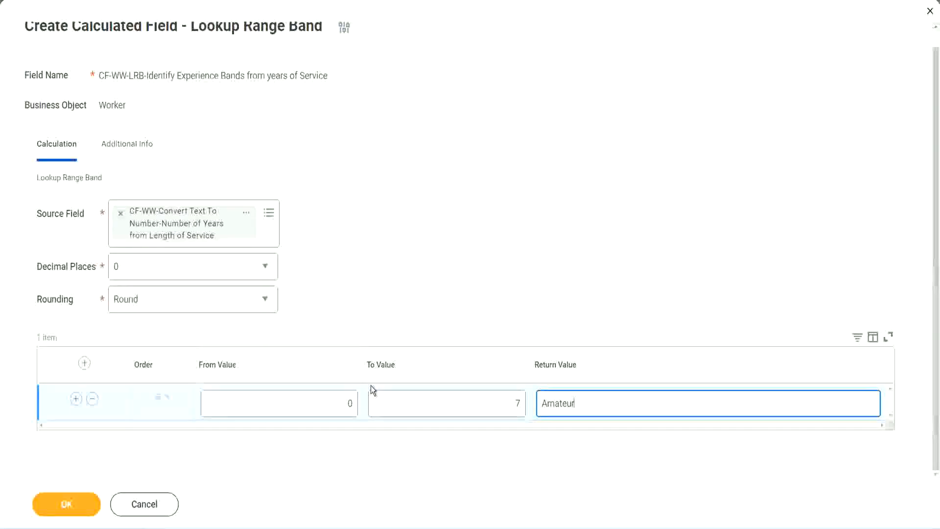
left_click(342, 402)
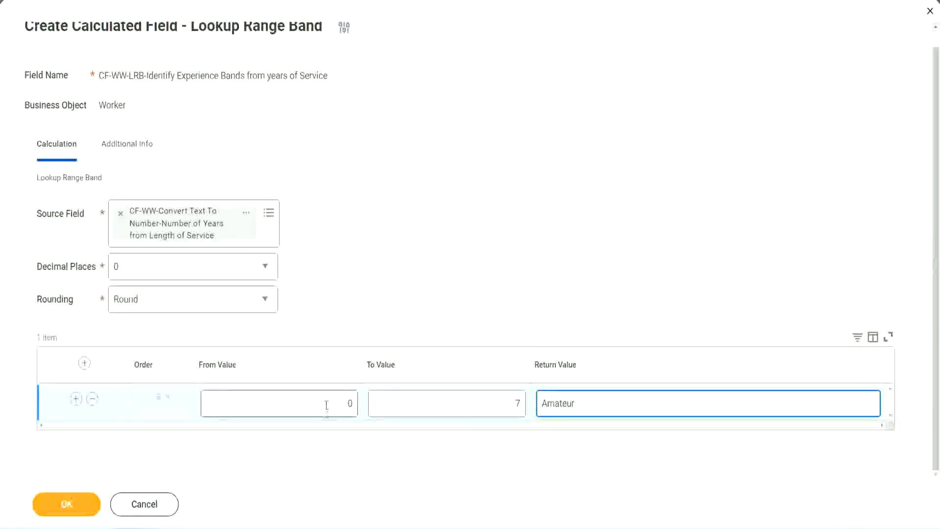
left_click(508, 397)
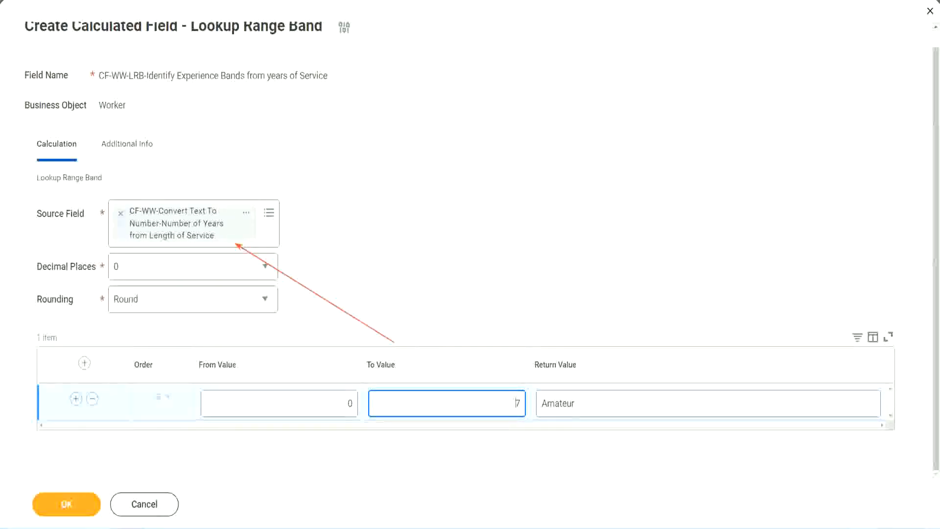
Add a second range band from 8 to 15 with the return value "Experienced"
left_click(76, 398)
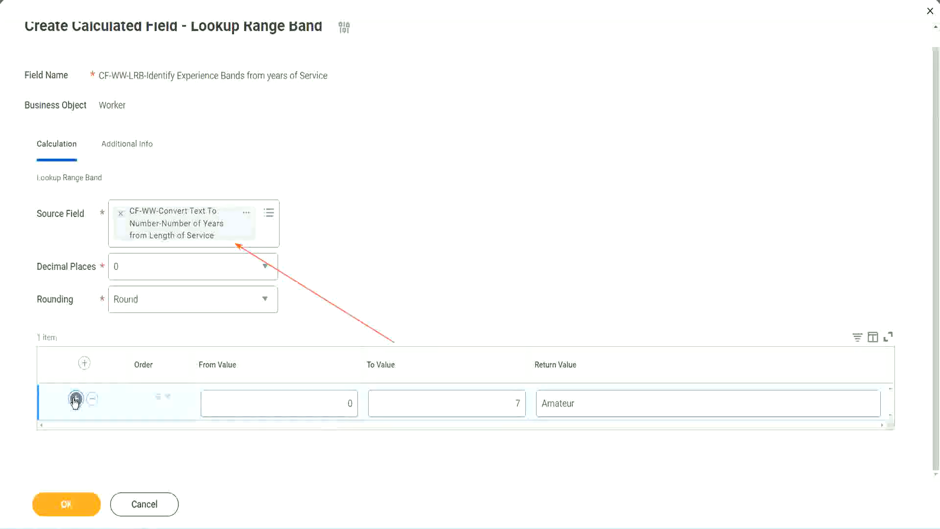
double_click(351, 440)
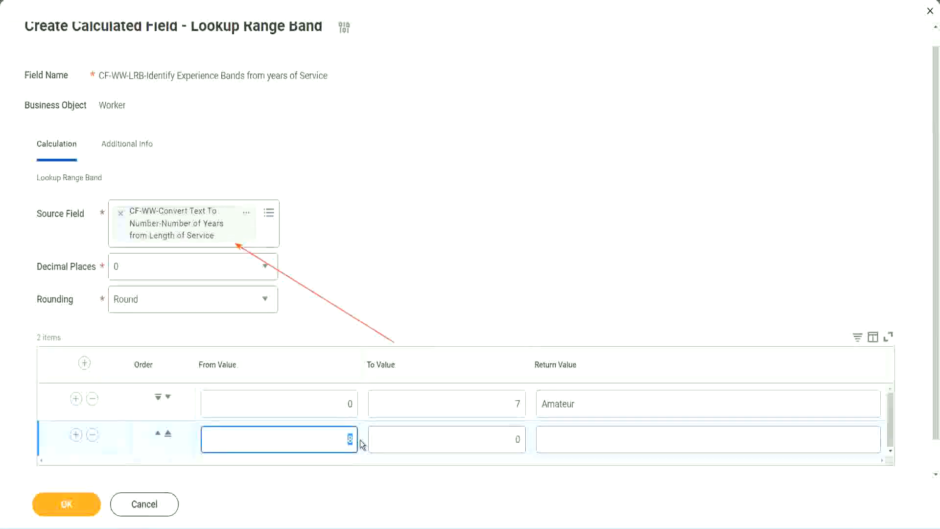
left_click(342, 405)
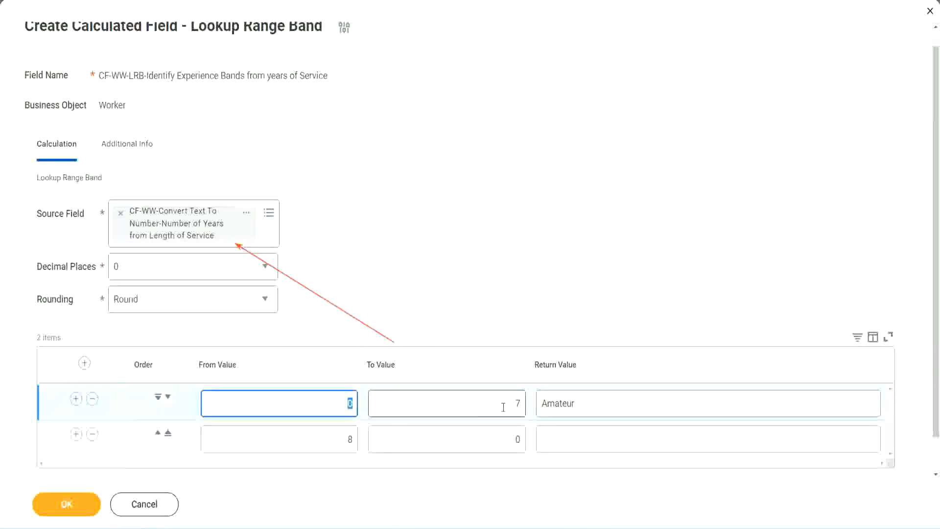
left_click(511, 407)
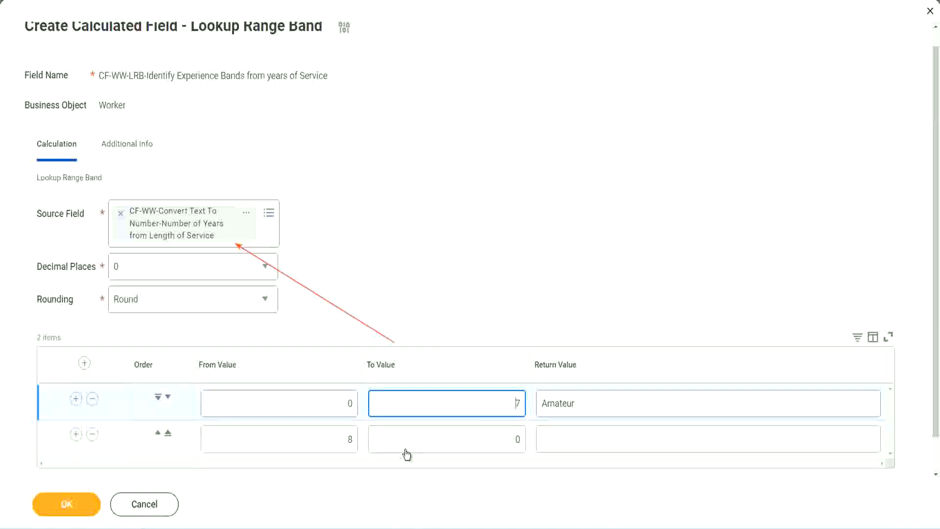
left_click(335, 440)
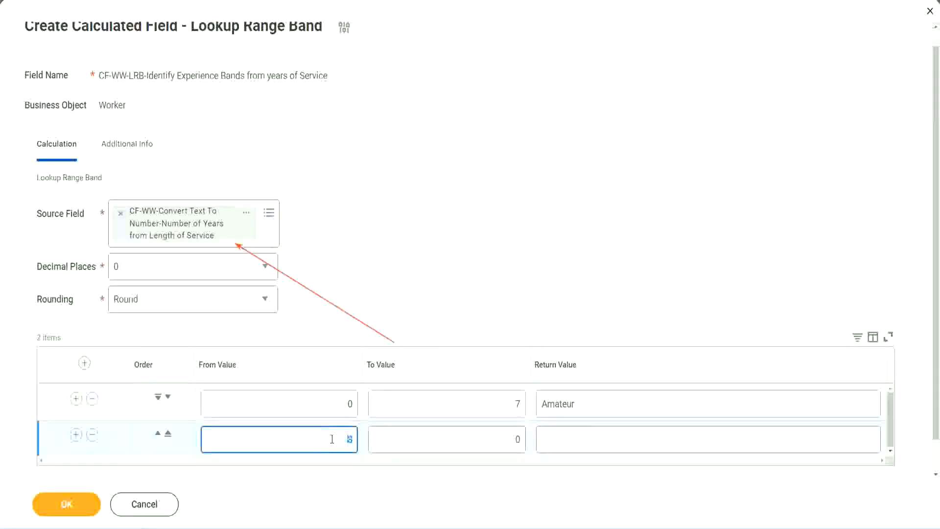
left_click(509, 439)
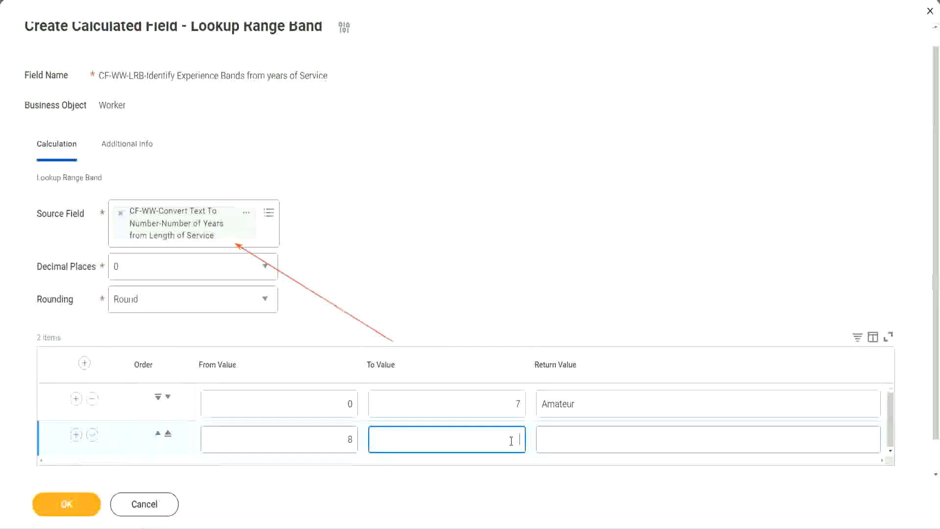
type("15")
left_click(580, 437)
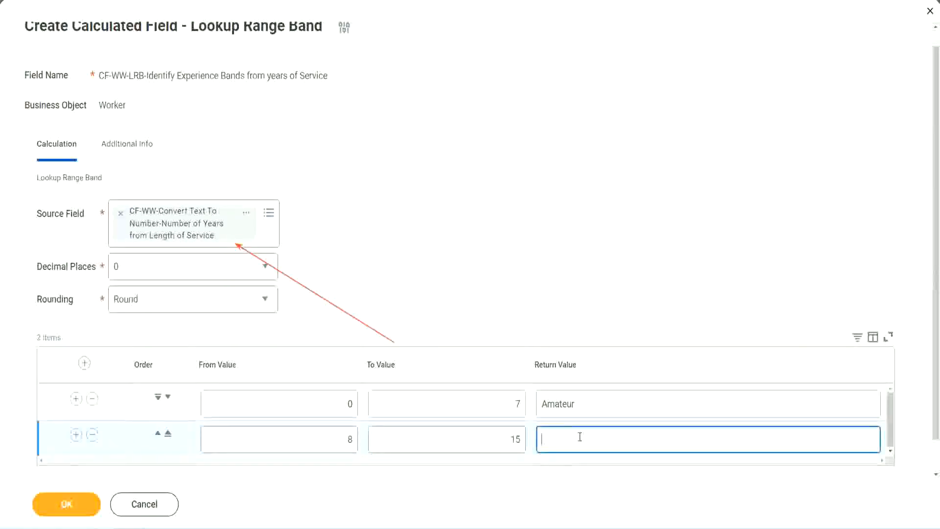
type("Experienced")
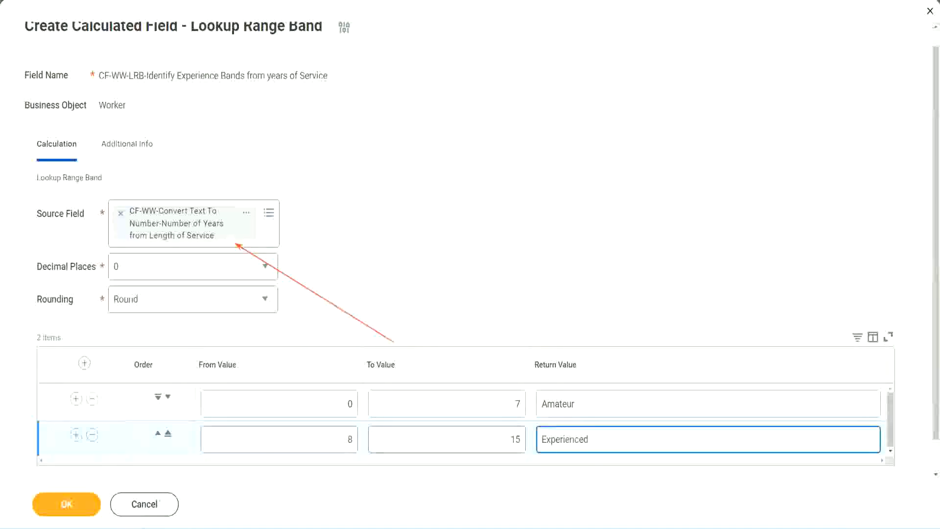
Add a third range band from 16 to 30 with the return value "Senior"
left_click(75, 435)
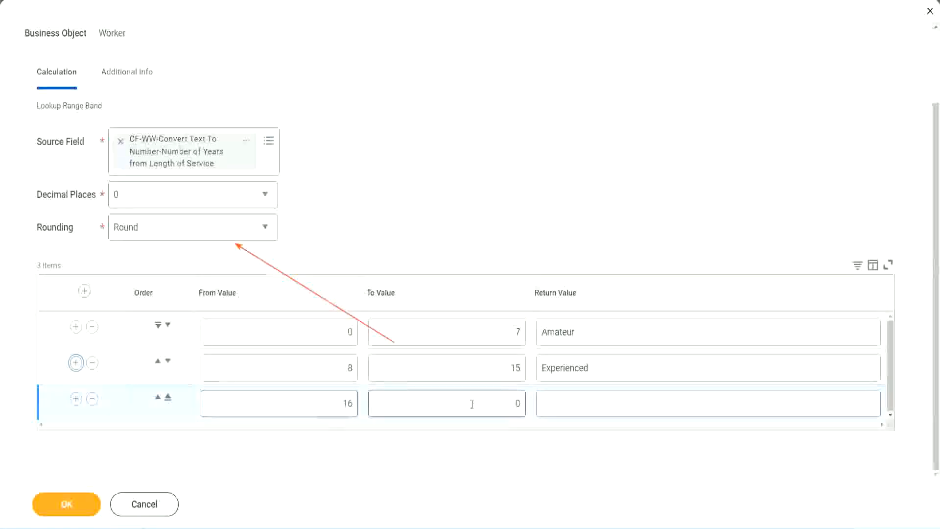
left_click(500, 402)
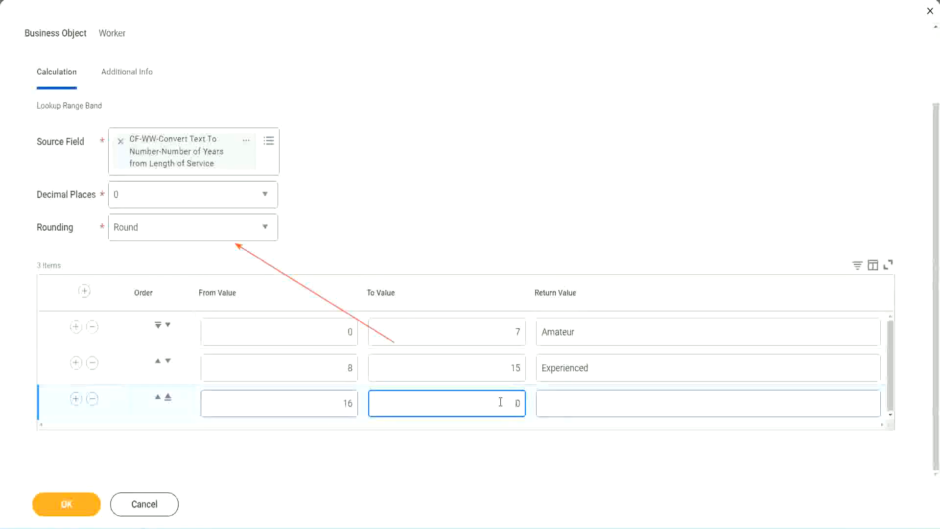
type("3")
key("Tab")
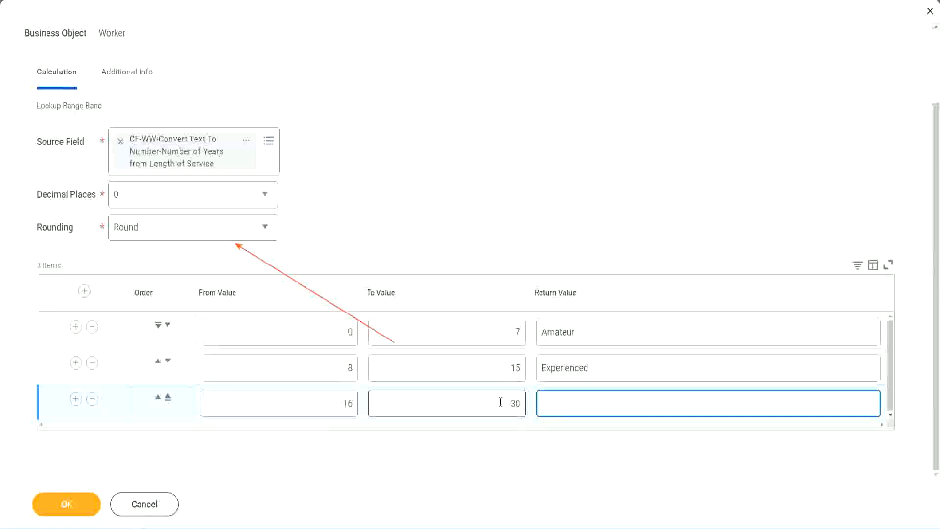
type("Senior")
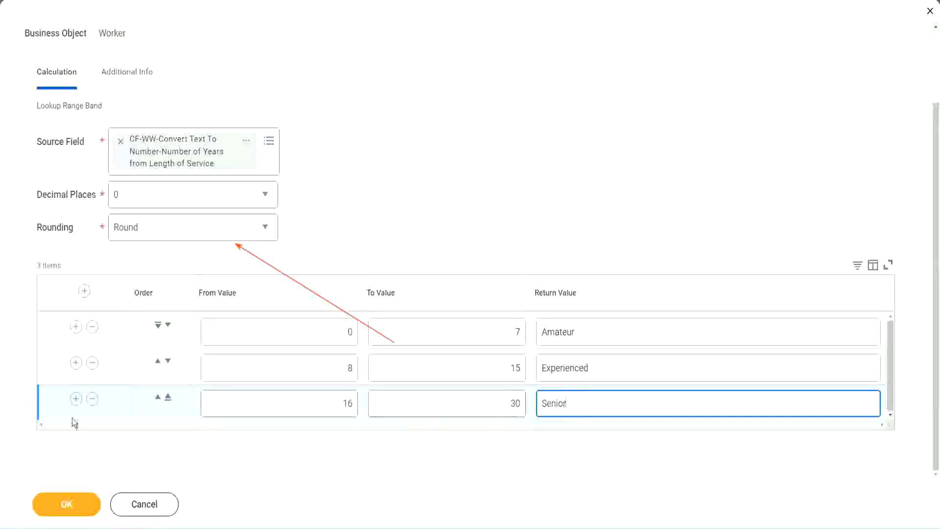
Add a fourth range band from 31 to 1000 with the return value "Legend"
left_click(75, 403)
scroll(176, 373, "down", 1)
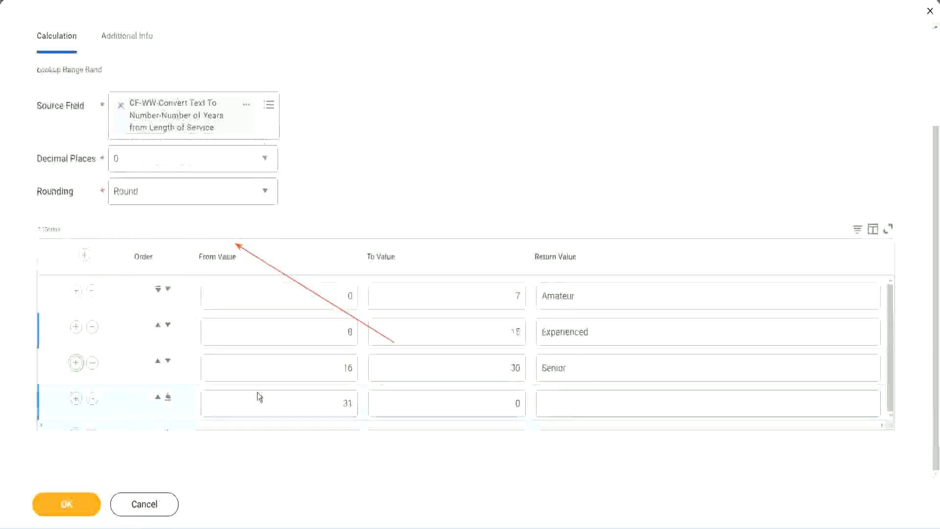
double_click(349, 401)
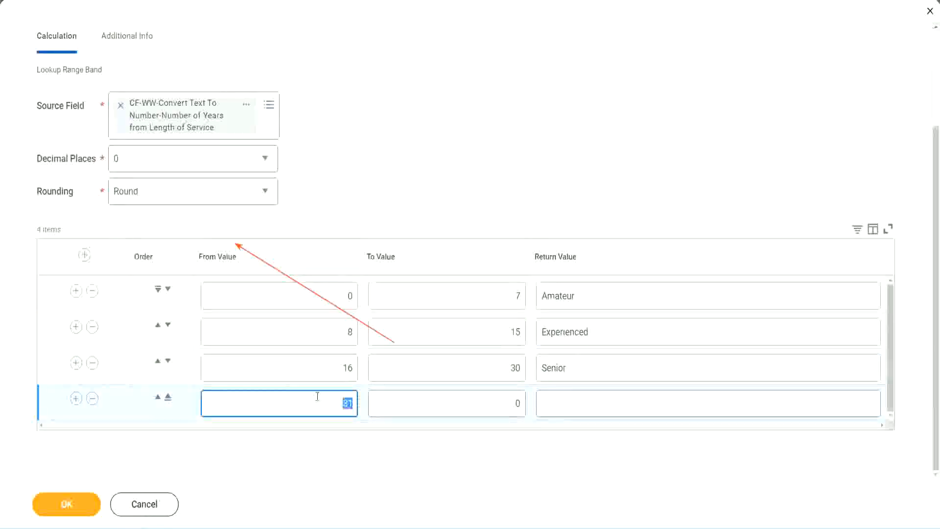
left_click(507, 403)
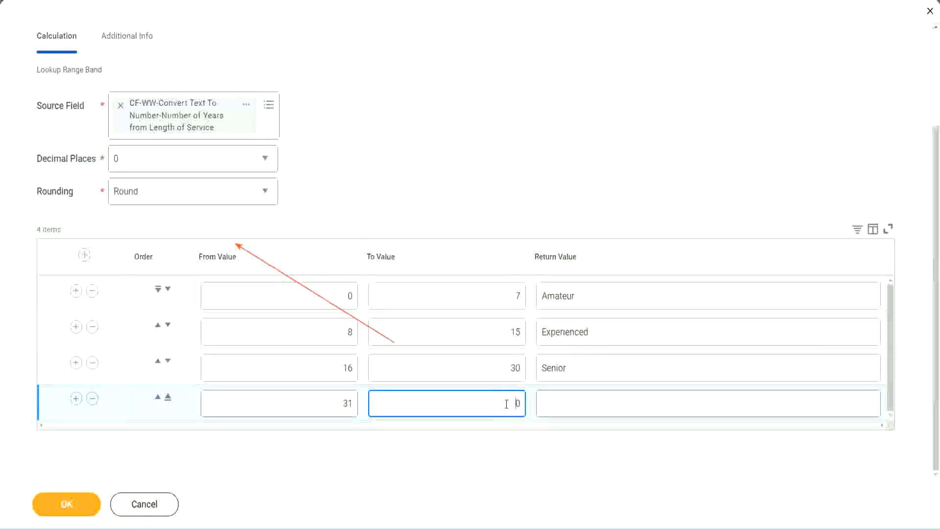
type("1000")
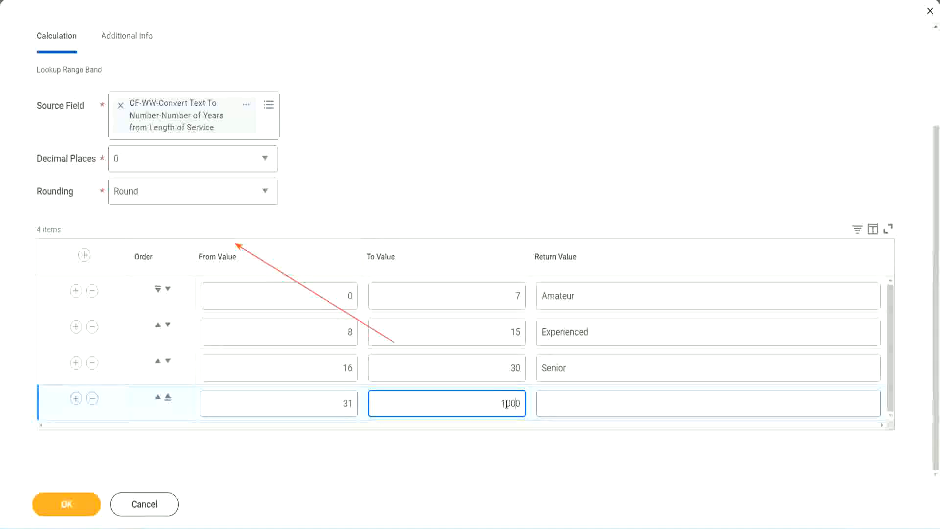
left_click_drag(487, 399, 544, 399)
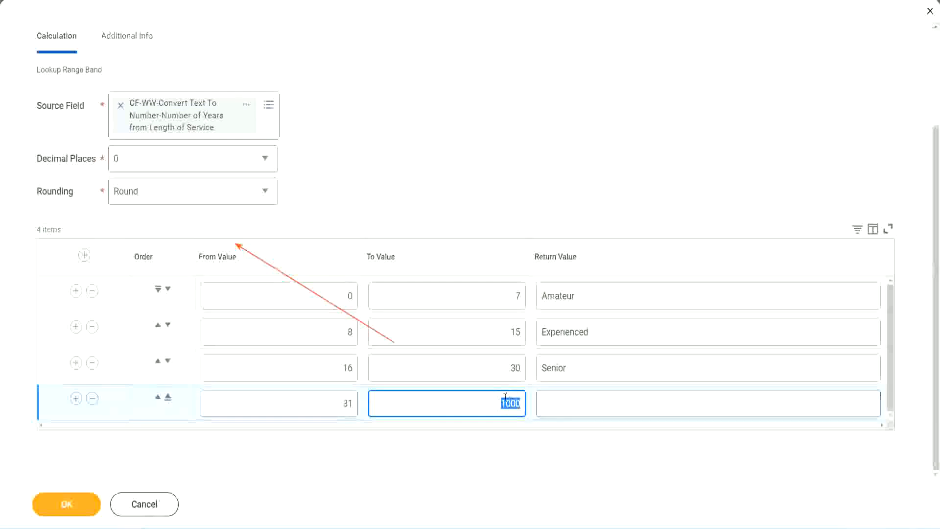
left_click_drag(493, 399, 527, 400)
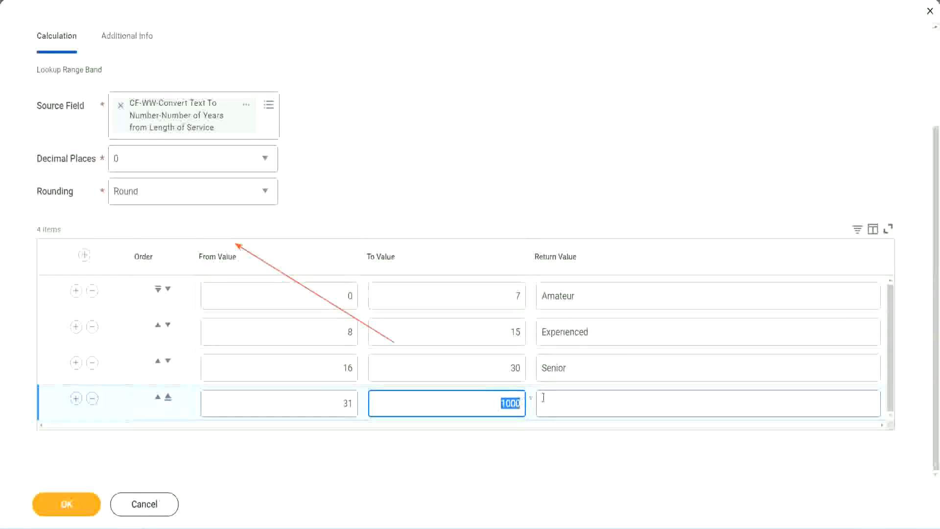
left_click(587, 403)
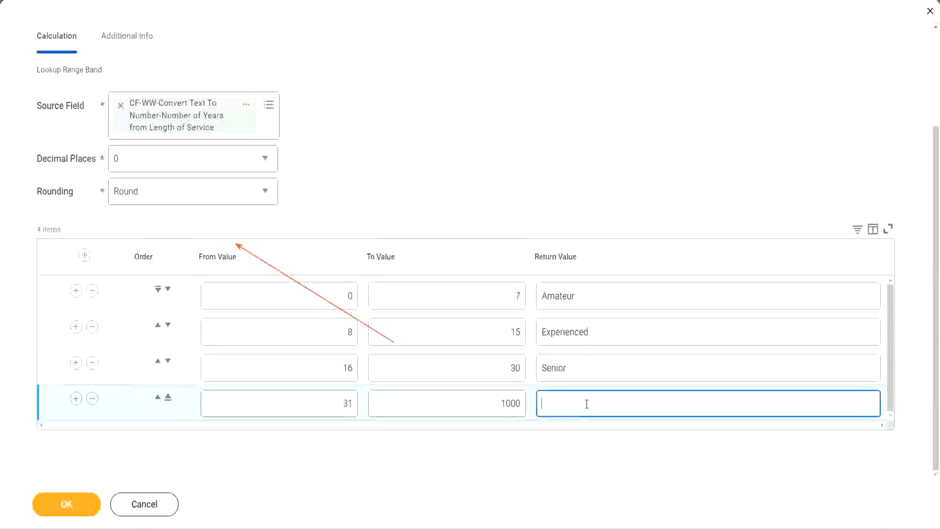
type("Legend")
left_click(437, 162)
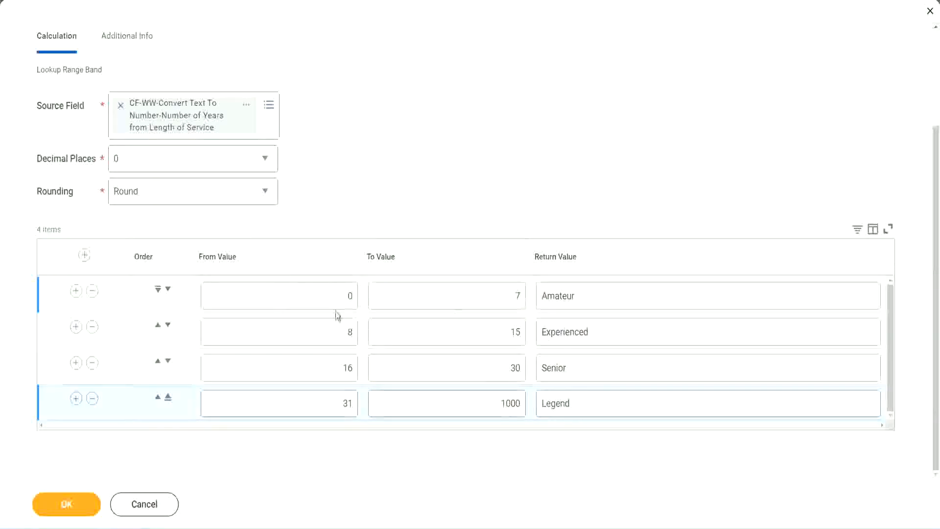
Review the ranges and return values of the experience bands, and save the calculated field
left_click(610, 293)
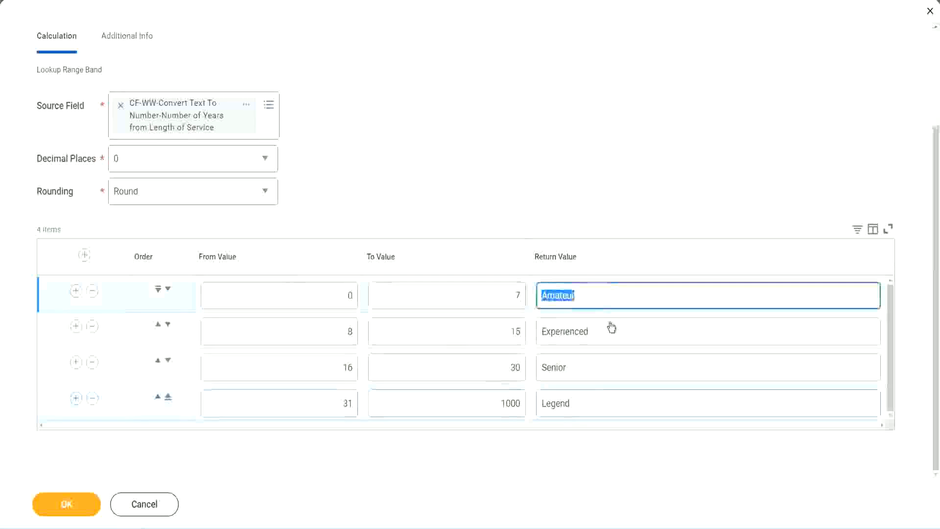
left_click(609, 331)
left_click(594, 375)
left_click(592, 404)
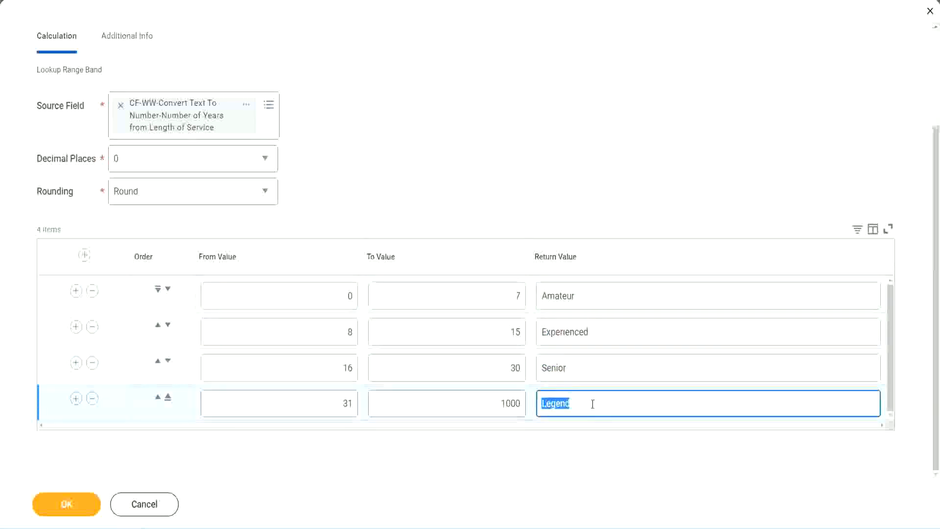
left_click(300, 299)
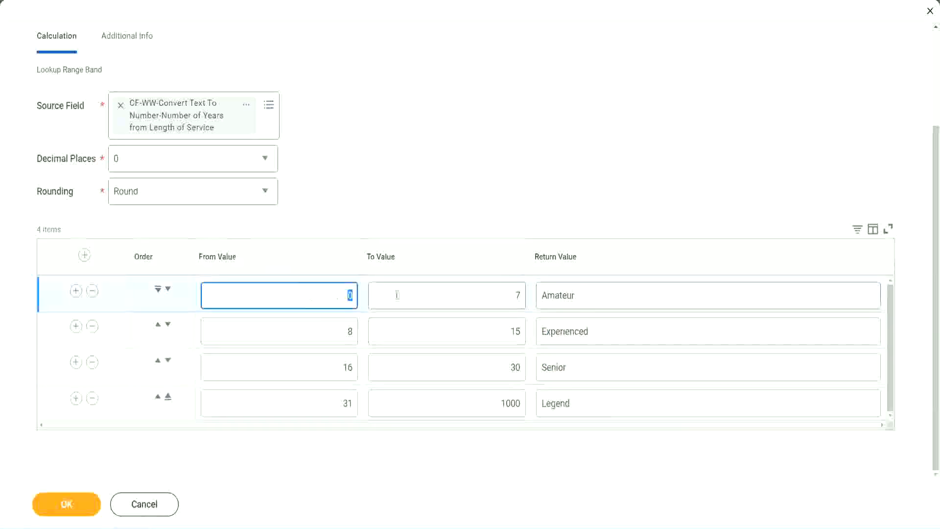
left_click(599, 371)
left_click(591, 400)
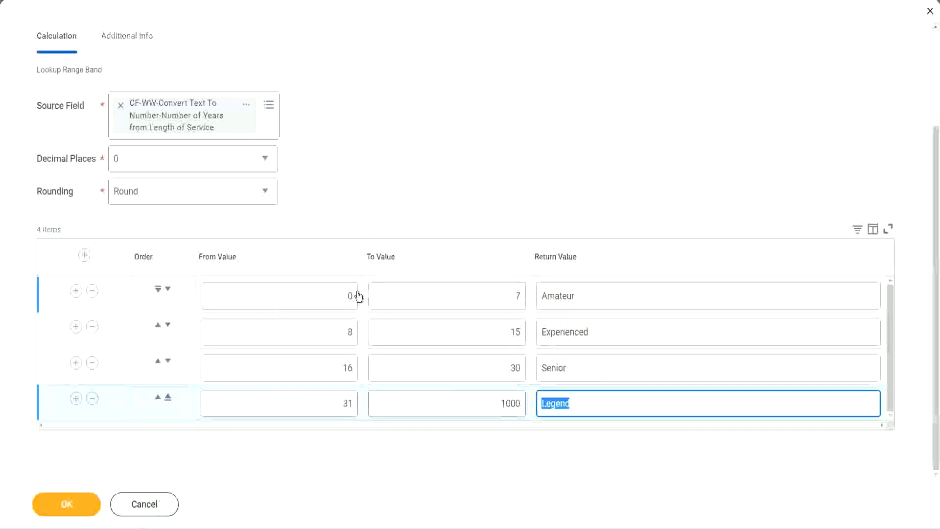
left_click(453, 236)
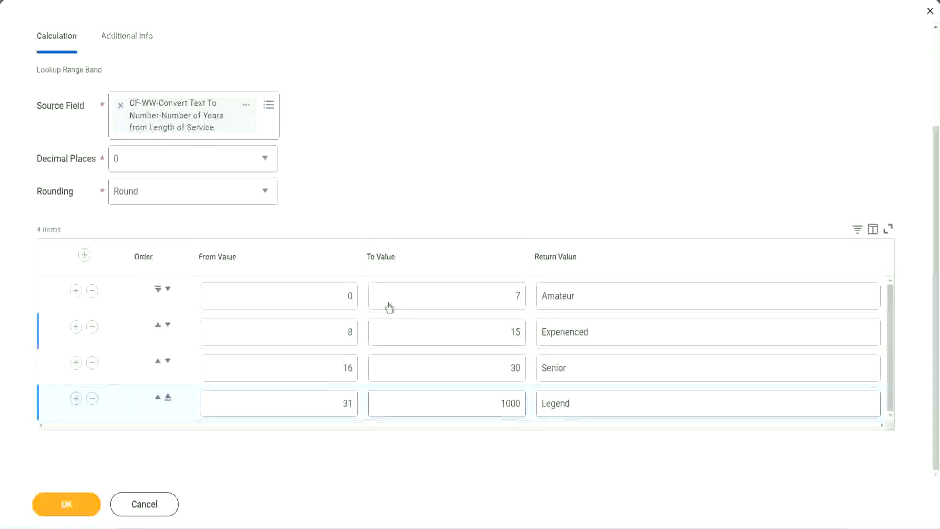
left_click(65, 503)
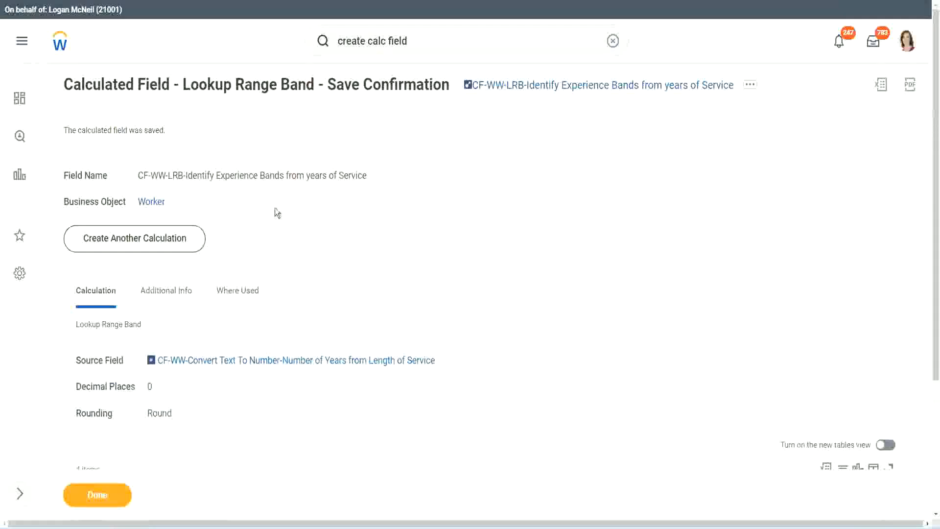
Copy the name of the saved Lookup Range Band calculated field from the confirmation page's title
right_click(548, 87)
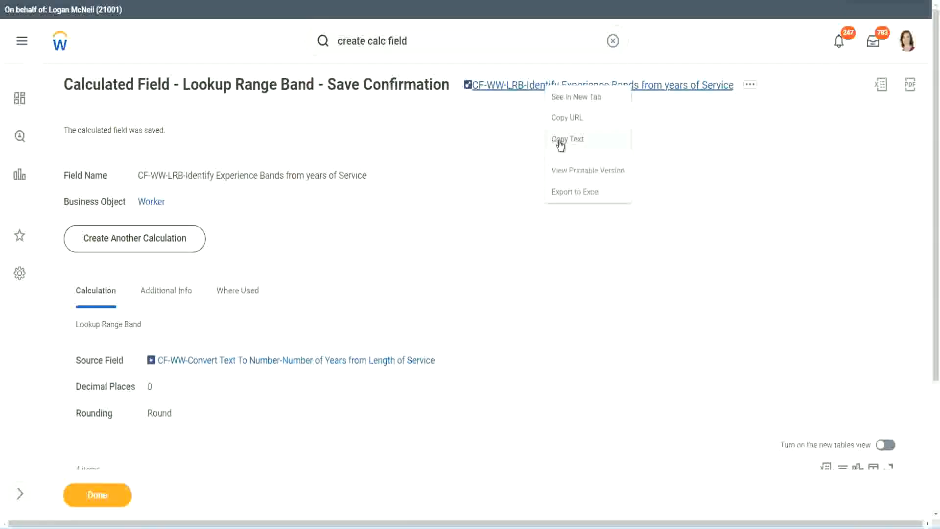
left_click(561, 143)
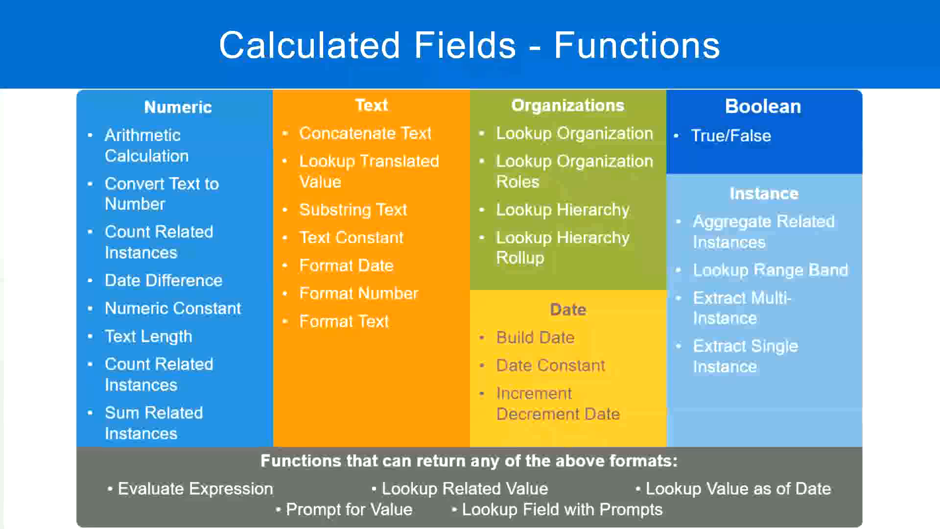
Switch to the Notepad++ notes and enter "10,000 USD" a few blank lines below the Eval Expression entry
key("alt+Tab")
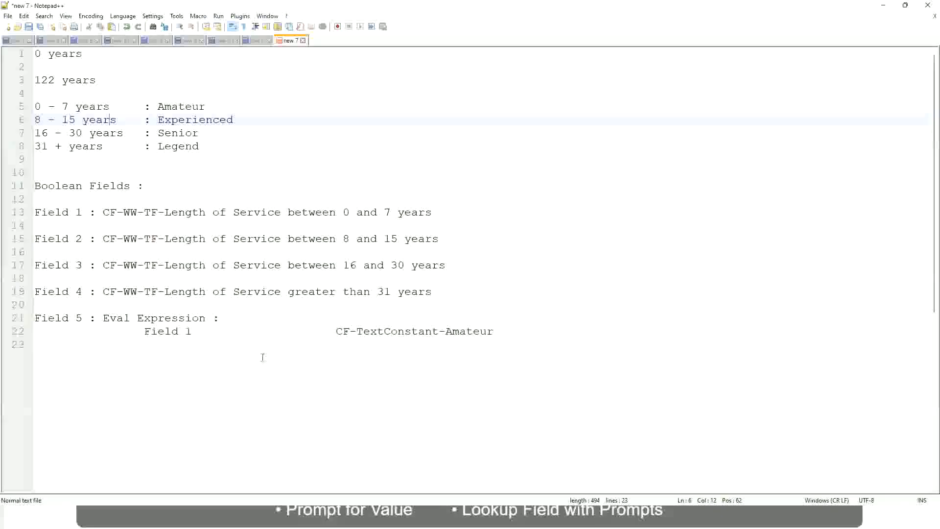
left_click(263, 357)
key("Return")
key("Return")
key("Return")
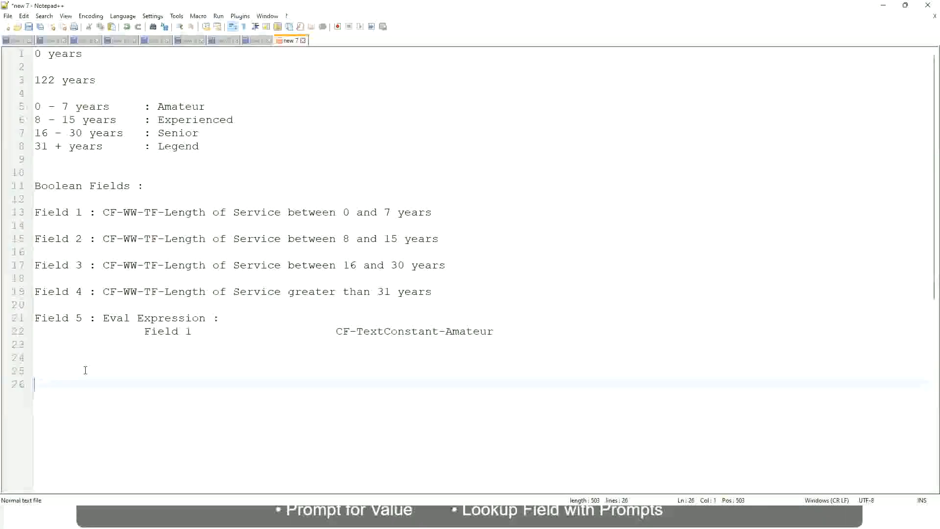
type("10,000 USD   \t\t")
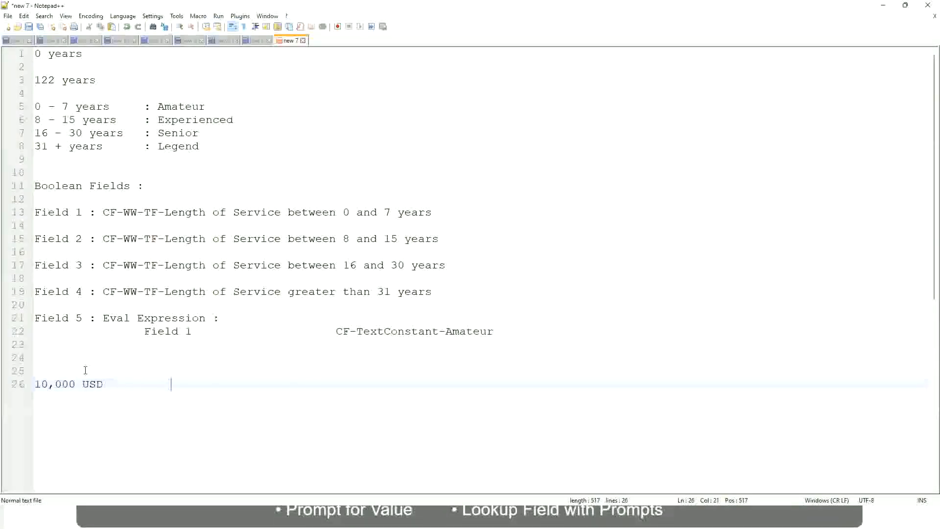
Add "1,000,000 USD" as the upper amount on the same line, spaced well apart from "10,000 USD"
type("\t\t1,000,000")
key("Left")
key("Left")
key("Left")
key("Left")
key("Left")
key("Left")
key("Left")
key("Left")
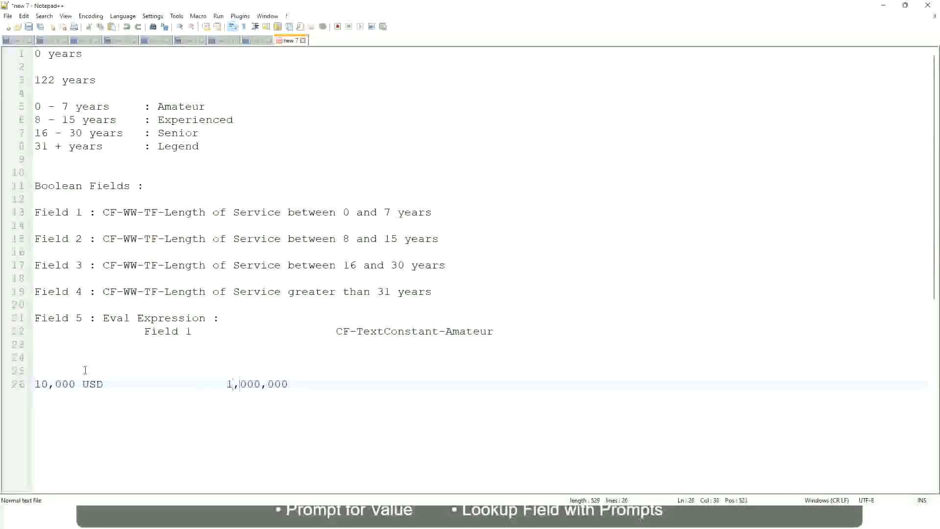
key("Right")
key("Right")
key("Right")
key("Right")
key("Right")
key("Right")
key("Right")
key("Right")
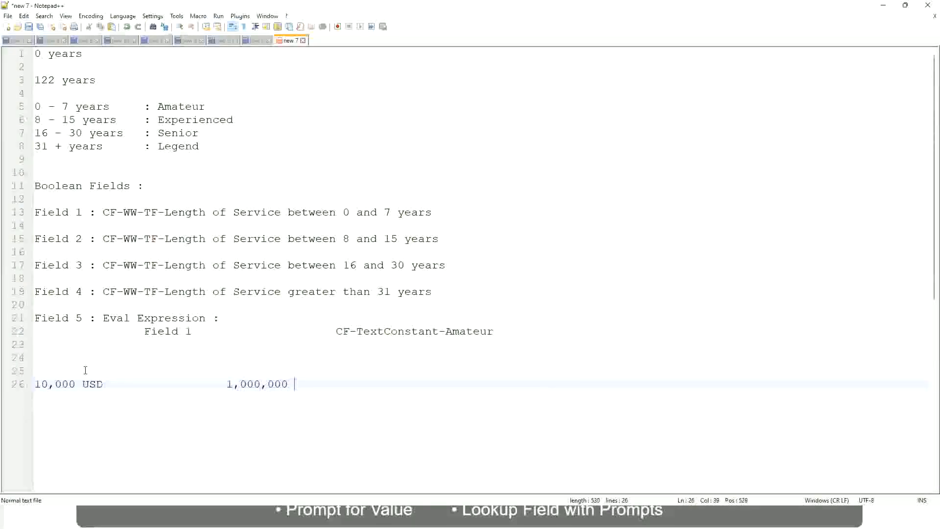
type("USD")
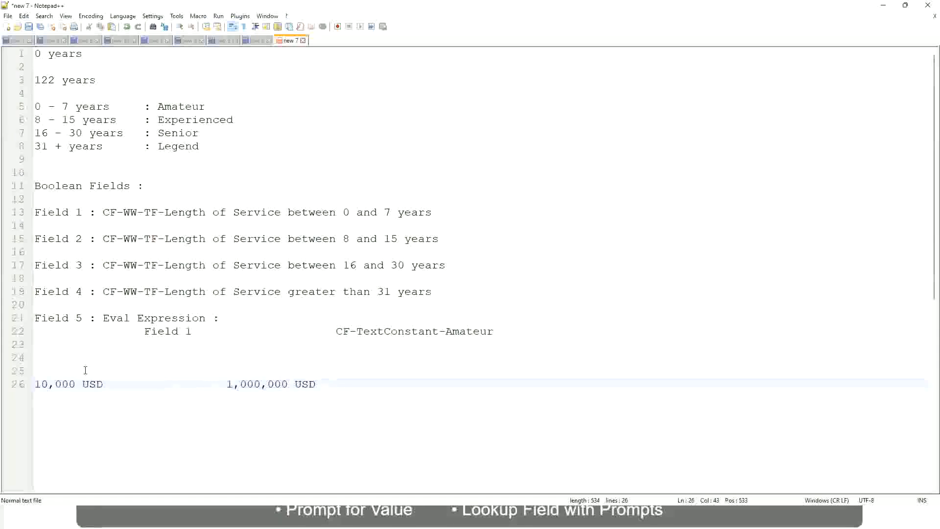
Add the band line "10 - 50,000 : Low" below the USD amounts, leaving one blank line between
key("Return")
key("Return")
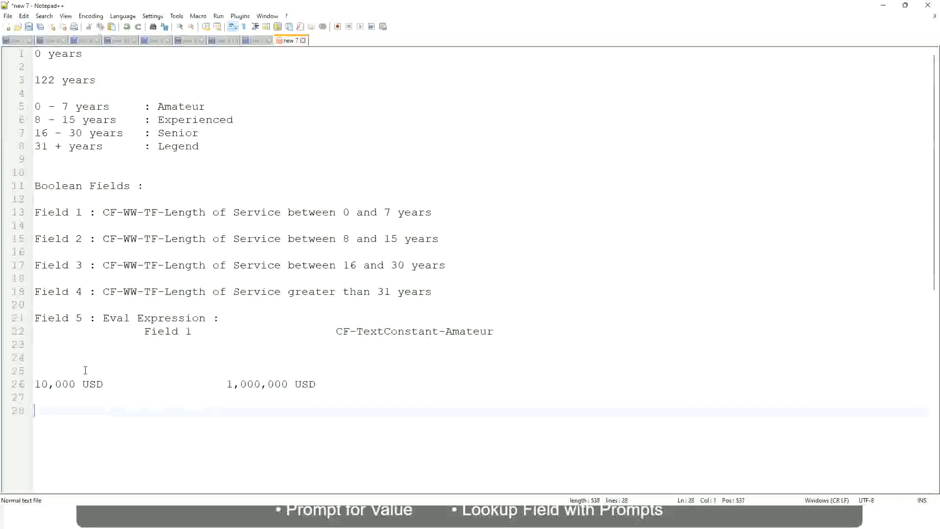
type("10 - 50,000")
key("Tab")
key("Tab")
key("Tab")
key("Tab")
type(": Low")
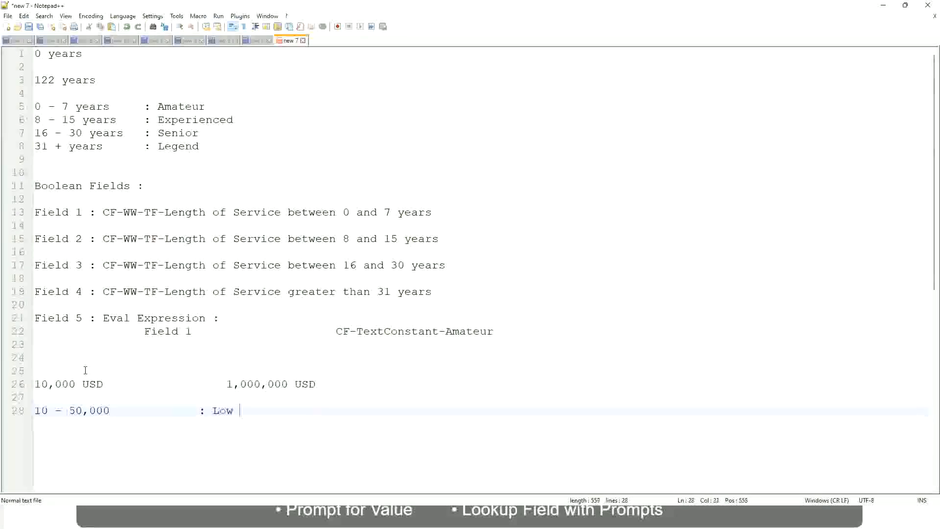
Add the band line "50,001 - 150,000 : Medium" directly below the Low band, with the labels aligned
key("Return")
key("Return")
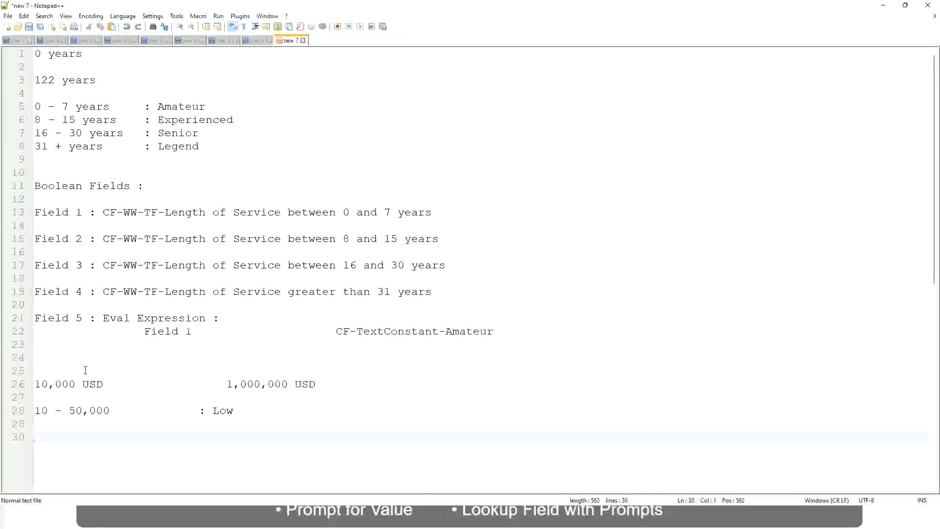
key("Up")
type("5")
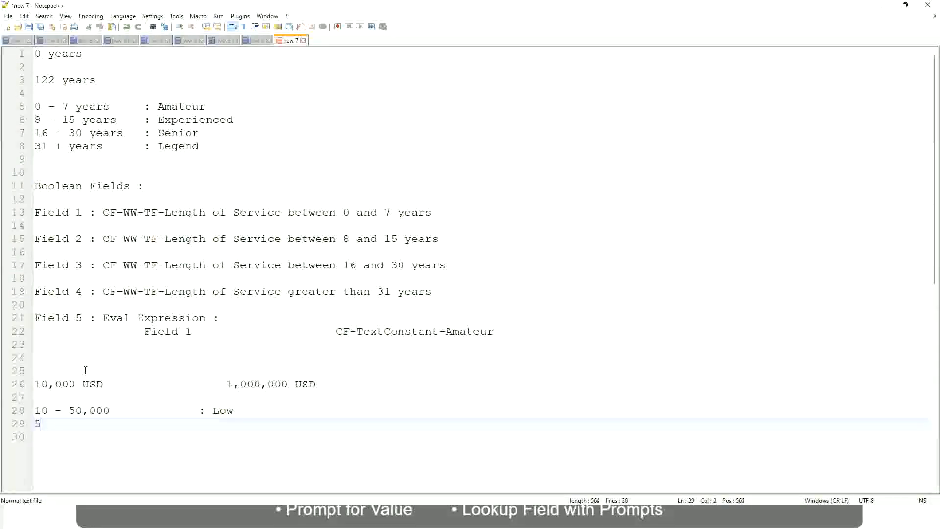
type("0,001 - 150")
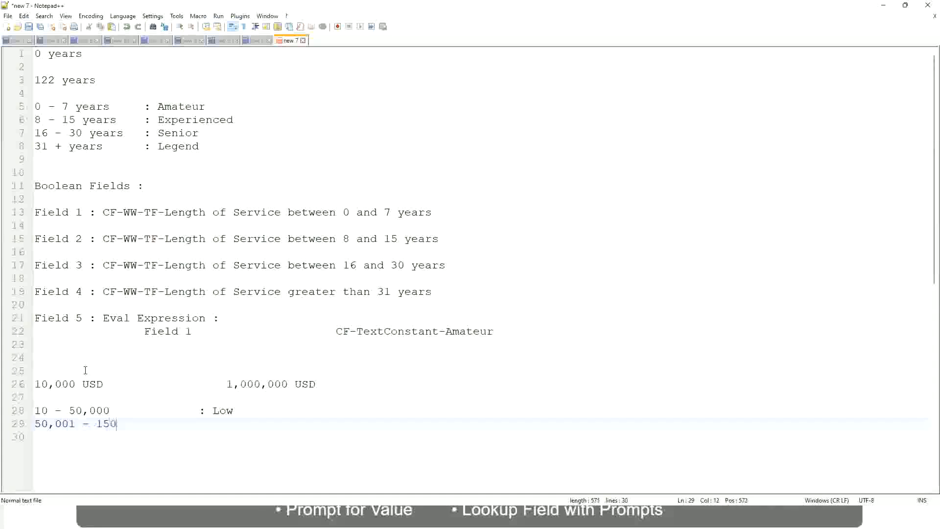
type(",000")
key("Tab")
key("Tab")
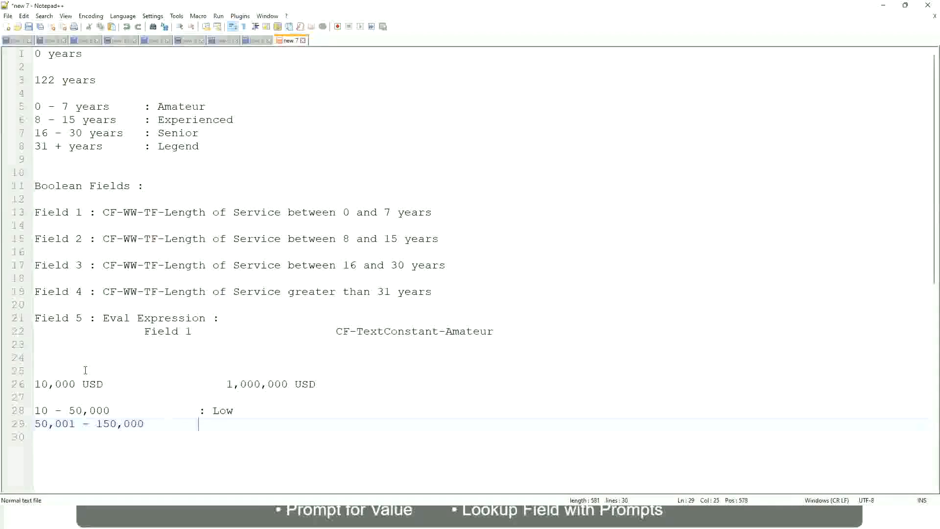
type(": Medium")
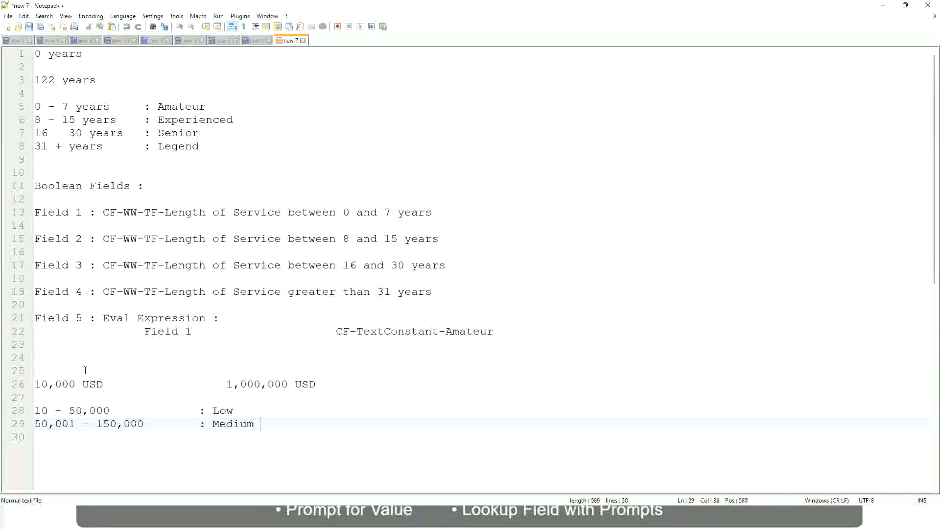
Add the band line "> 150,000 : High" directly below the Medium band, with the labels aligned
key("Return")
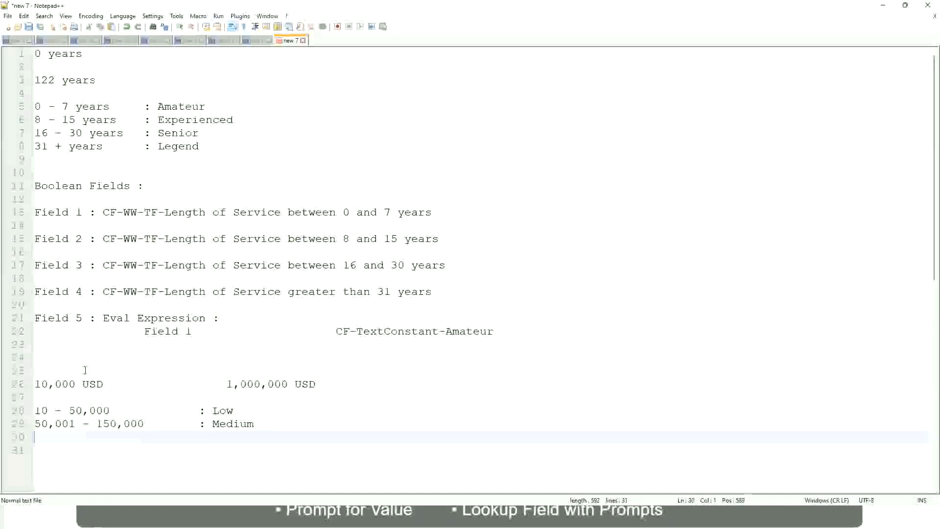
type("> 1")
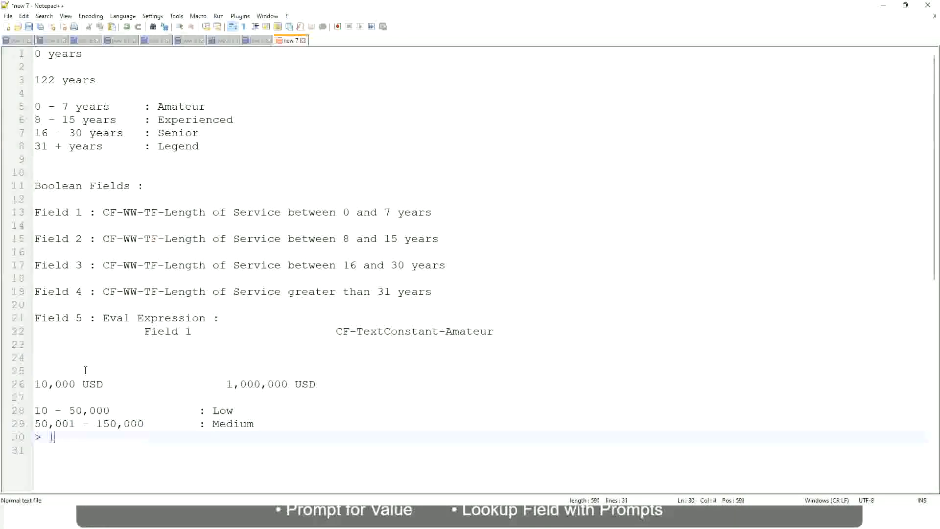
type("50,000")
key("Tab")
key("Tab")
key("Tab")
key("Tab")
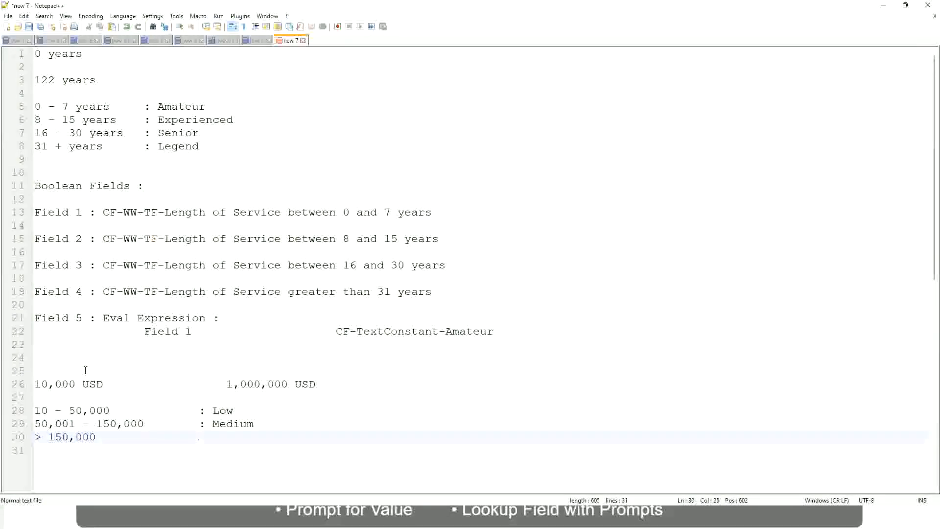
type(": High")
Review the lower and upper USD amounts and how they map to the Low, Medium and High bands
left_click(29, 384)
left_click(29, 383)
left_click(41, 384)
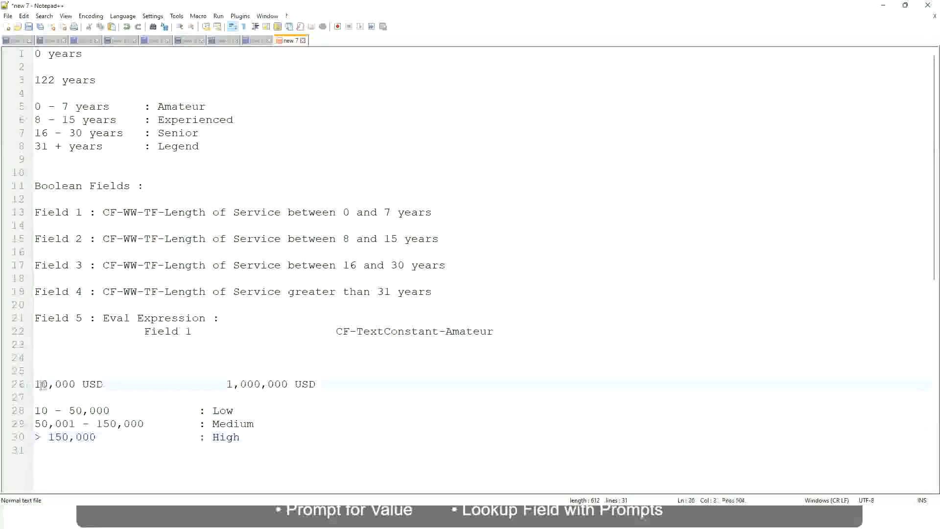
double_click(281, 384)
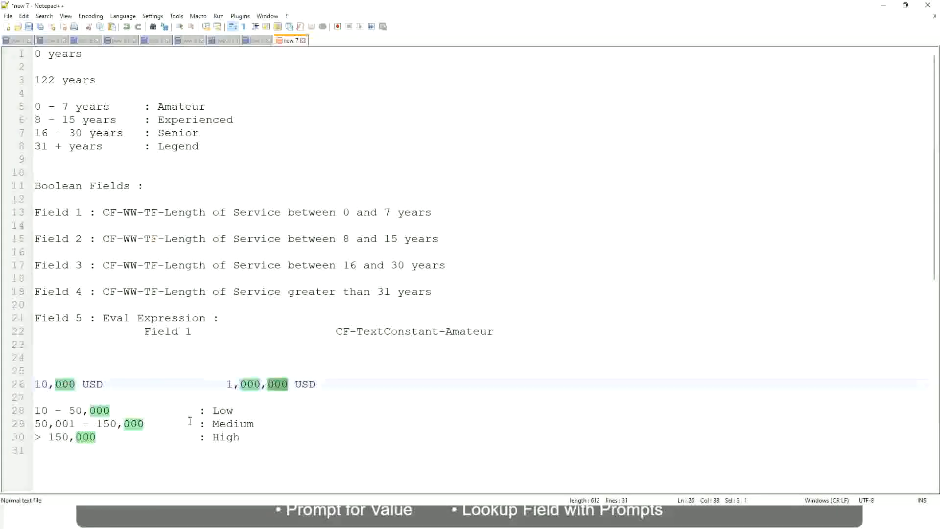
left_click(171, 423)
left_click(30, 384)
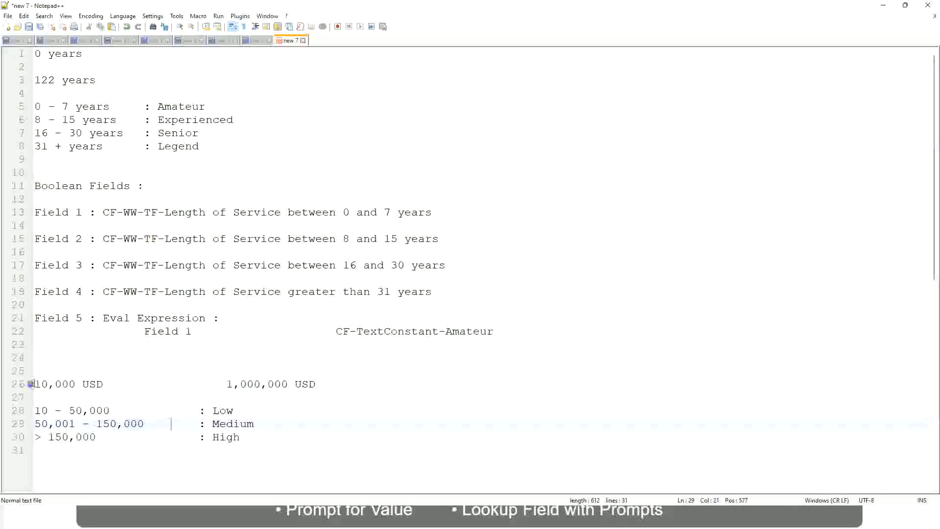
left_click(289, 385)
left_click(227, 410)
left_click(227, 439)
left_click(241, 434)
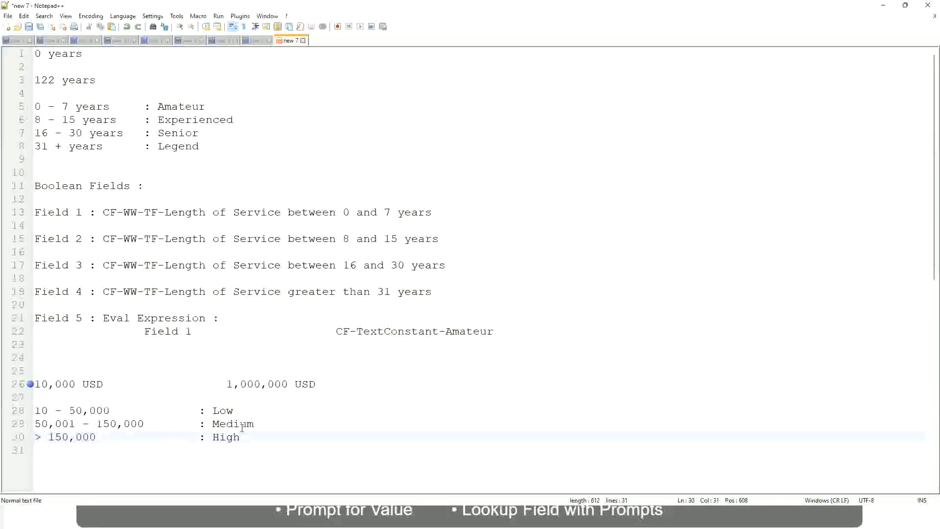